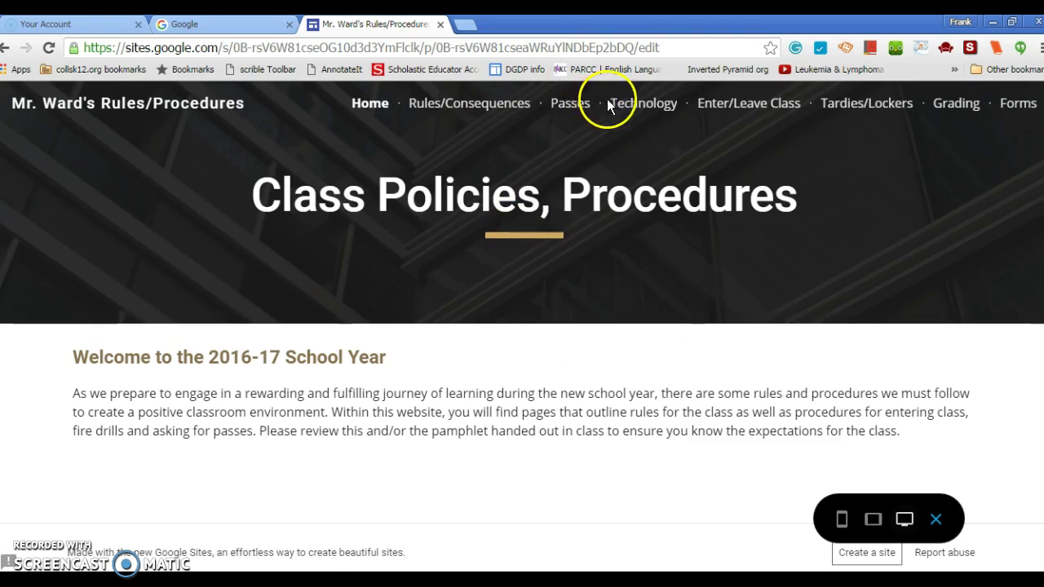
Step: Browse the Rules/Consequences page of Mr. Ward's site, then return to its Home page
{"action": "left_click", "coordinate": [472, 107]}
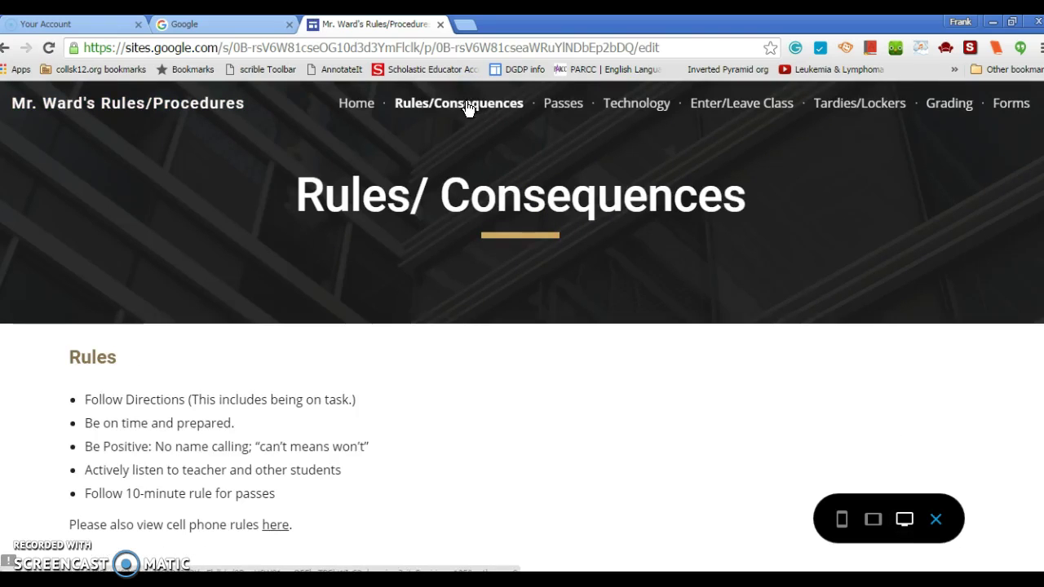
{"action": "left_click", "coordinate": [359, 104]}
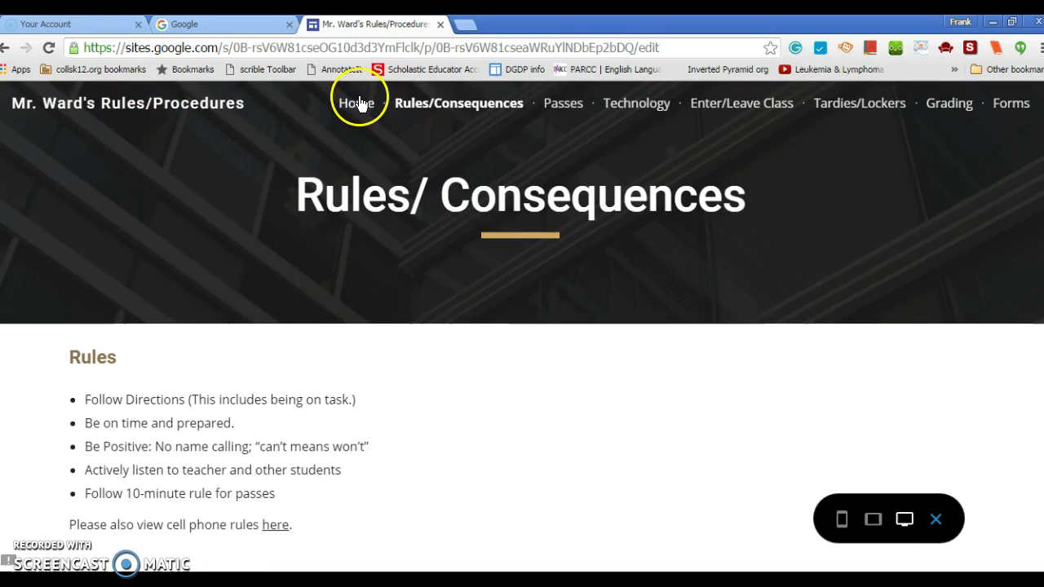
Step: Close the Rules/Procedures site and switch to the Google homepage tab
{"action": "left_click", "coordinate": [440, 25]}
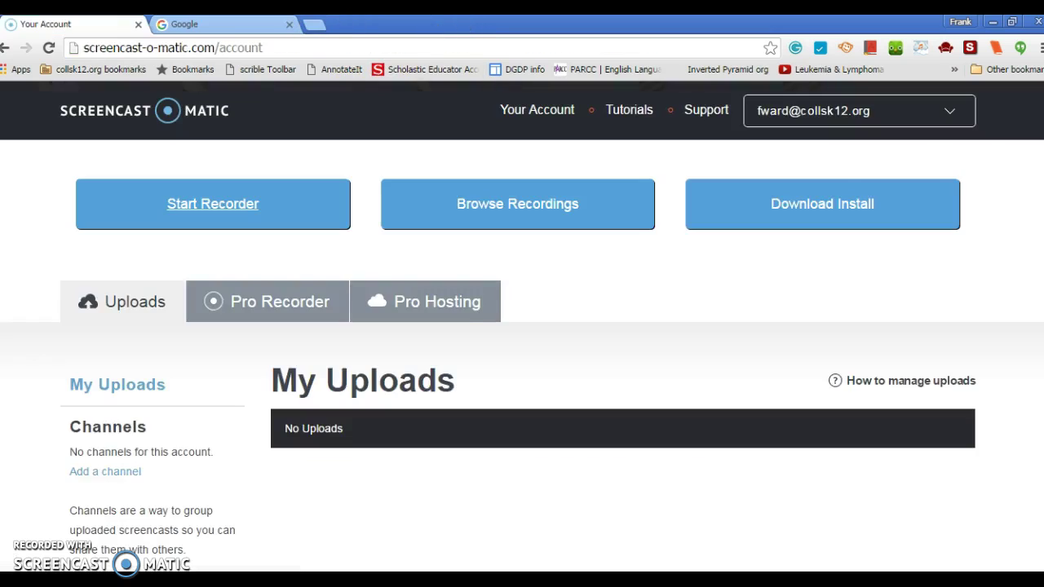
{"action": "left_click", "coordinate": [184, 24]}
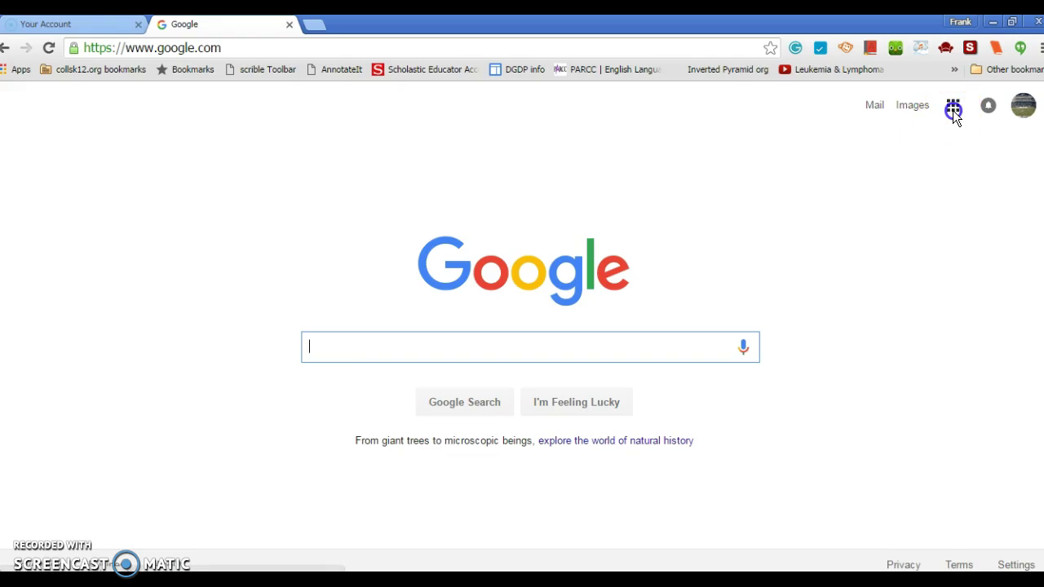
Step: Open Google Sites from the apps grid and create a blank site in New Google Sites
{"action": "left_click", "coordinate": [953, 110]}
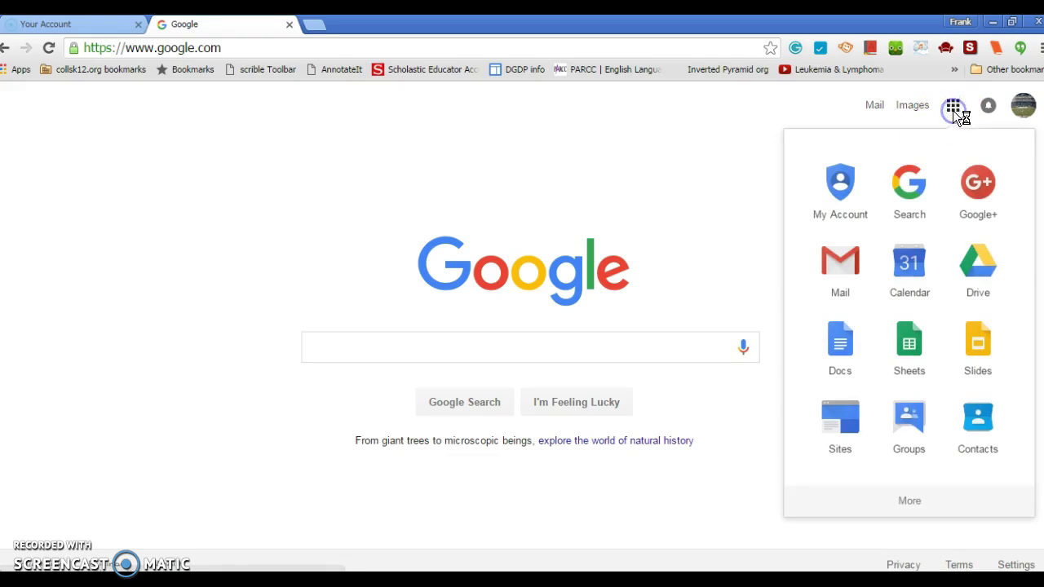
{"action": "left_click", "coordinate": [843, 417]}
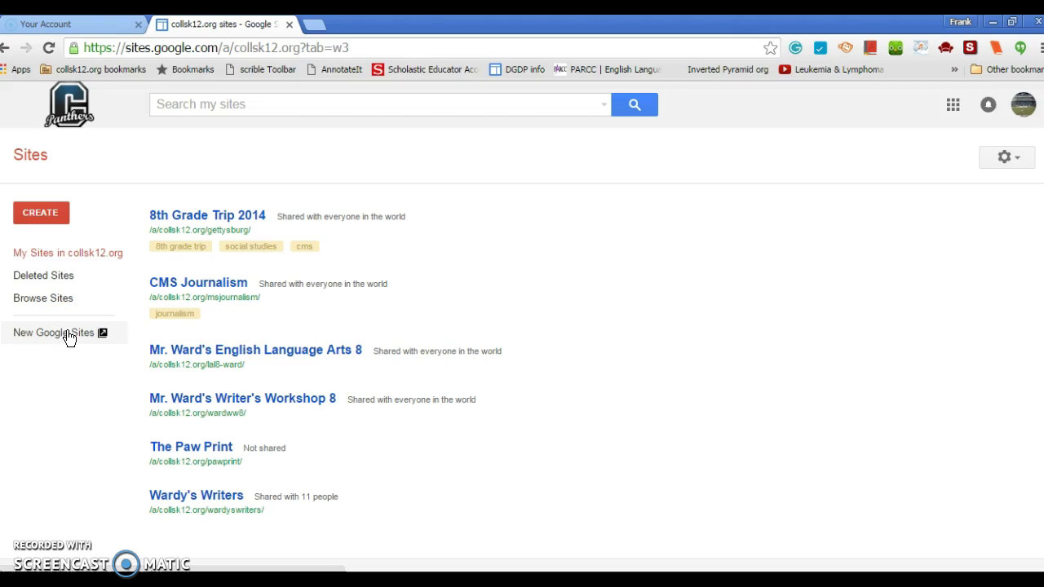
{"action": "left_click", "coordinate": [69, 335]}
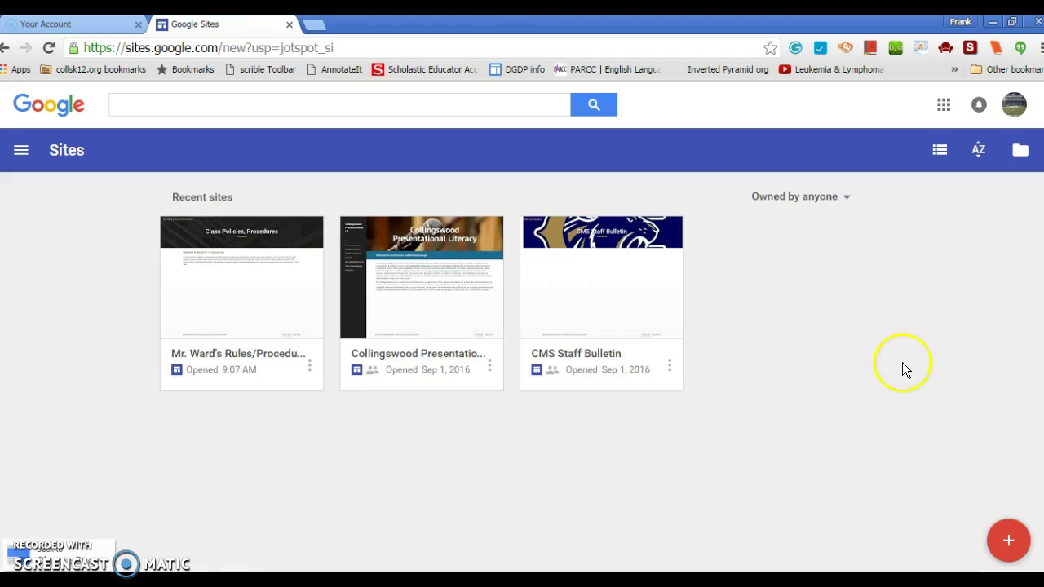
{"action": "left_click", "coordinate": [1010, 545]}
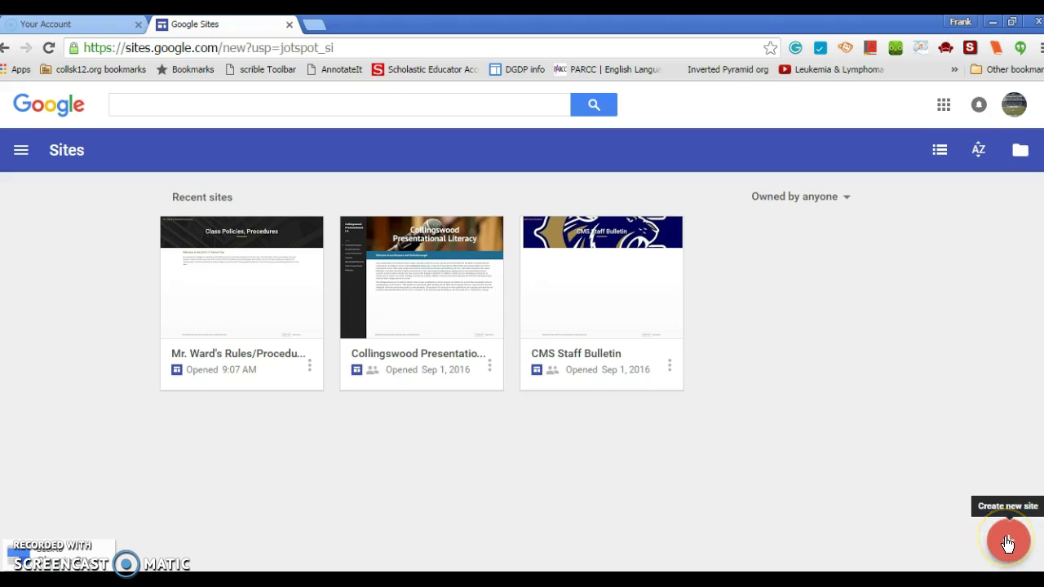
{"action": "left_click", "coordinate": [1008, 544]}
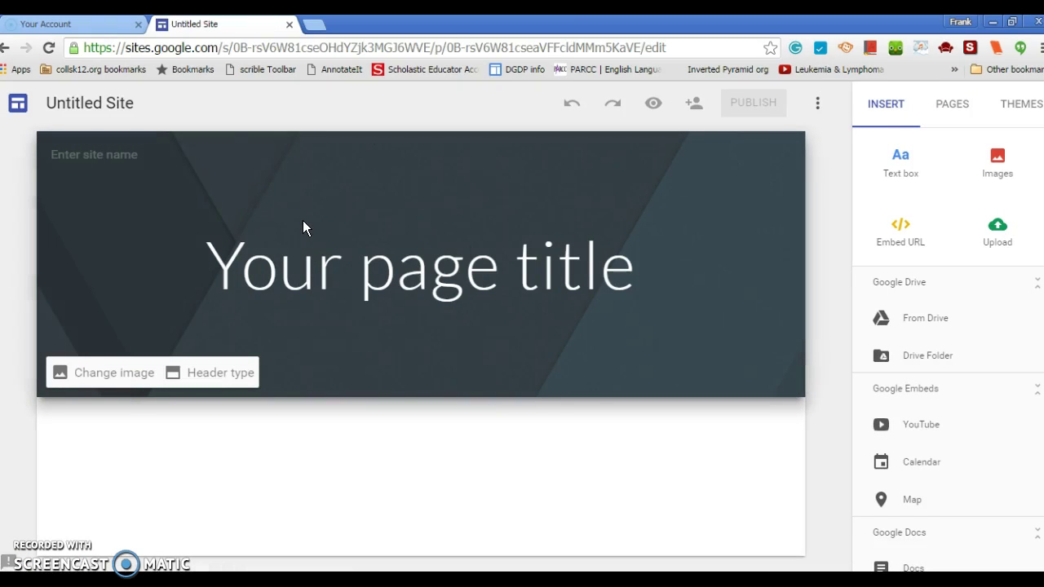
Step: Rename the Untitled Site to 'Wardy's Words of the Wise'
{"action": "left_click", "coordinate": [167, 133]}
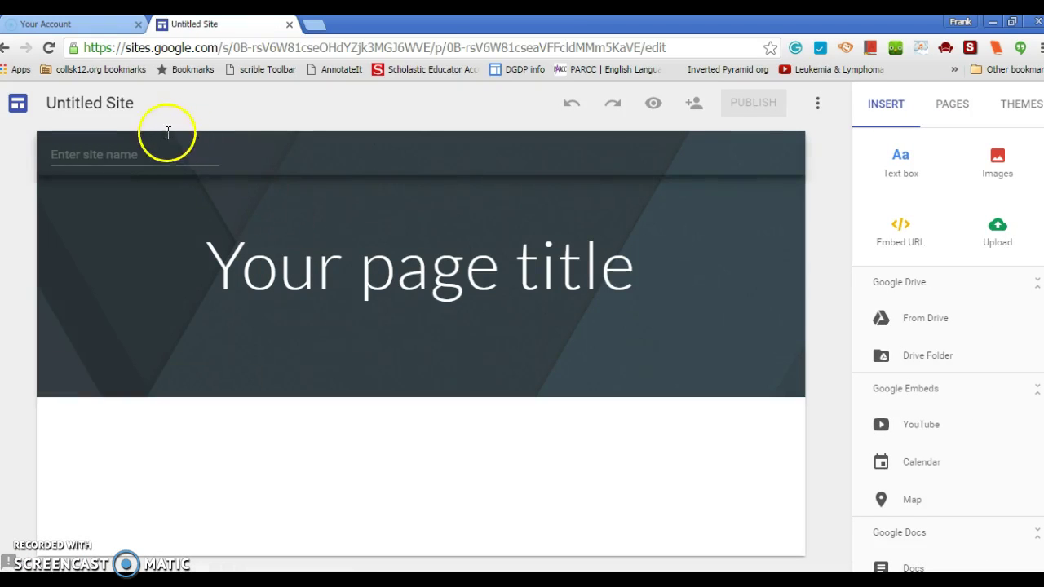
{"action": "left_click", "coordinate": [123, 105]}
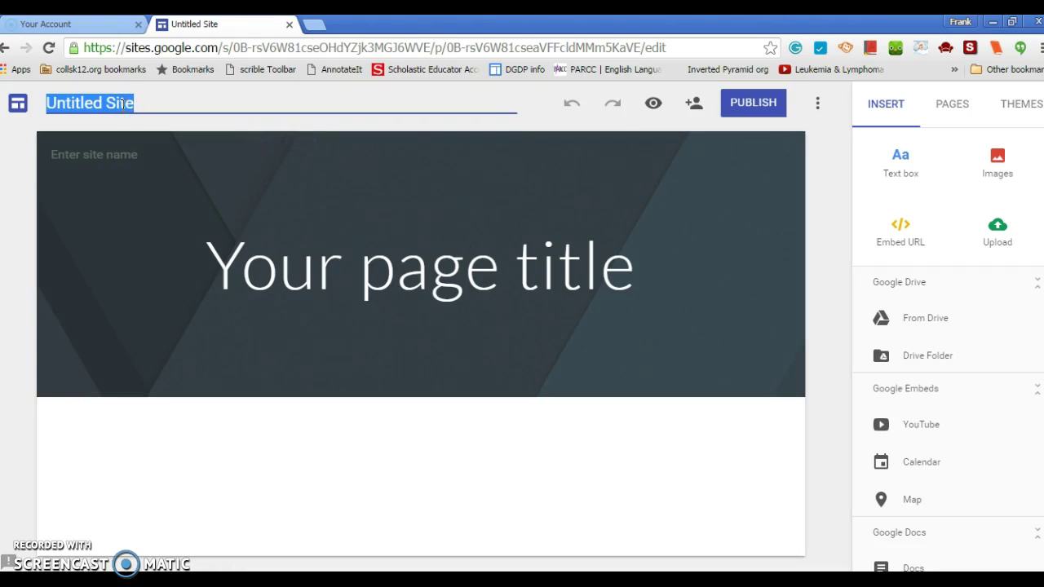
{"action": "type", "text": "War"}
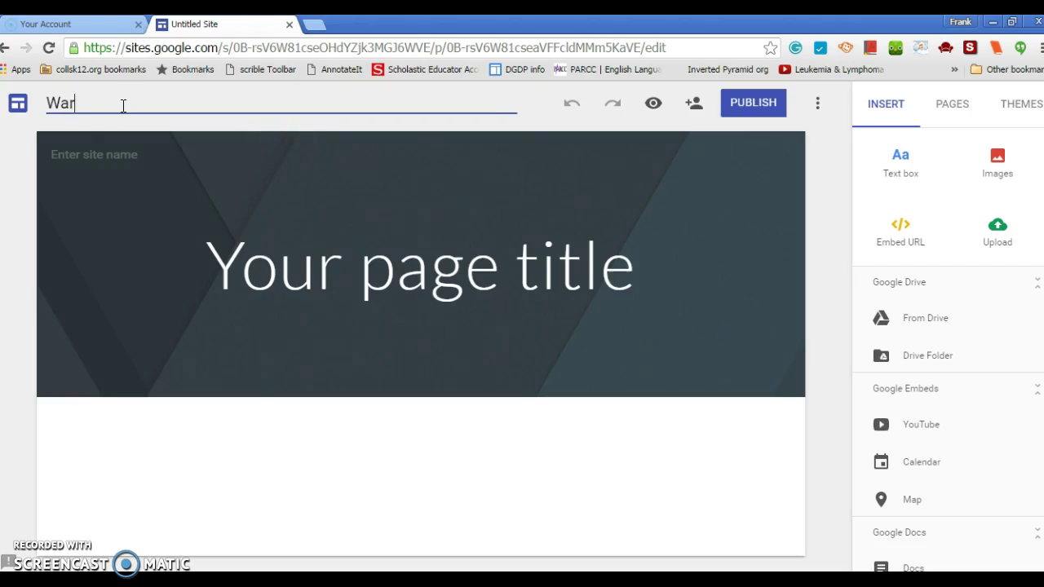
{"action": "type", "text": "dy's Words of the Wise"}
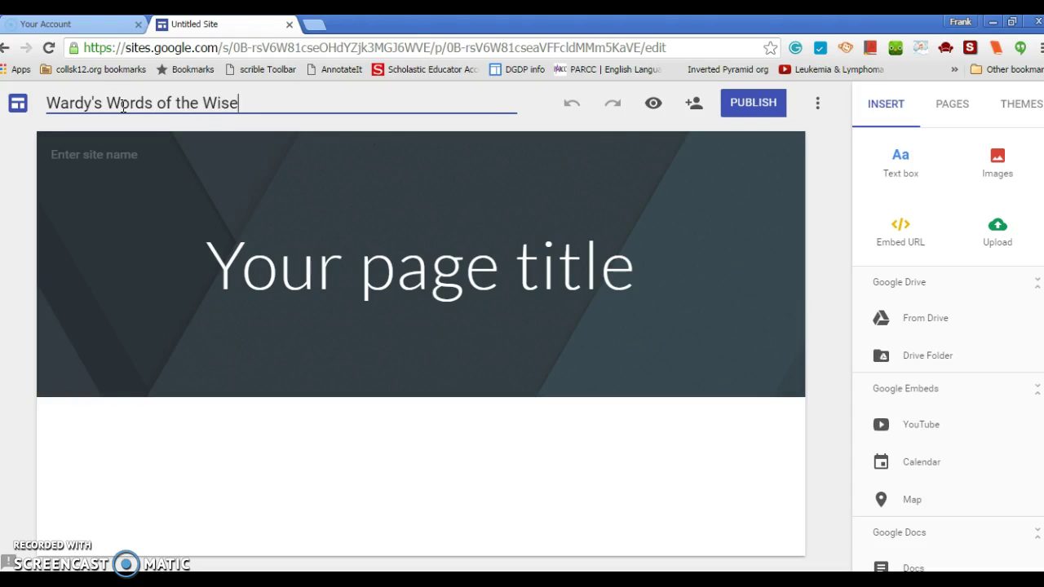
Step: Title the home page 'Main News'
{"action": "left_click", "coordinate": [285, 276]}
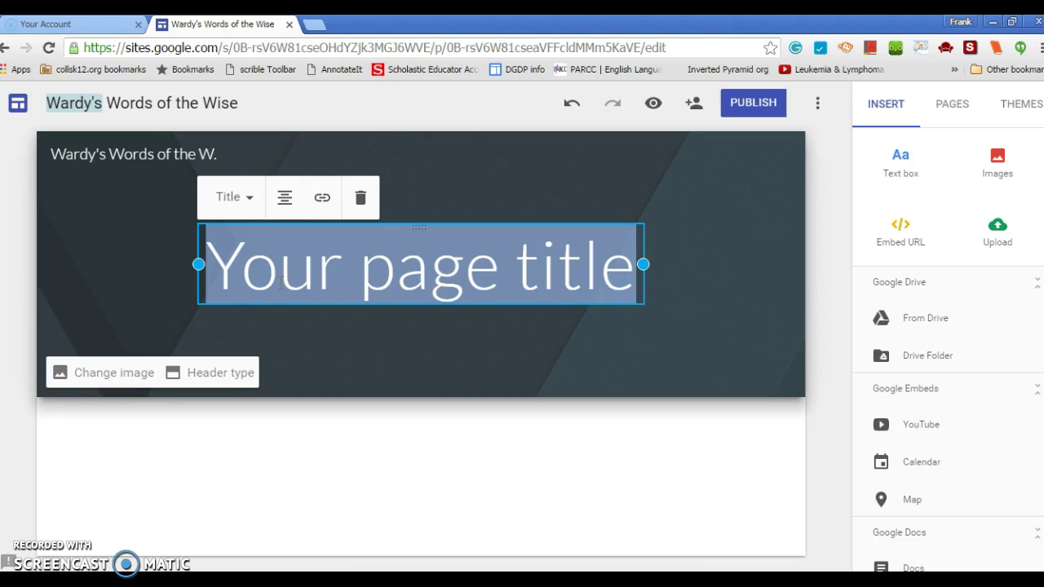
{"action": "type", "text": "Man"}
{"action": "key", "text": "BackSpace"}
{"action": "type", "text": "in N"}
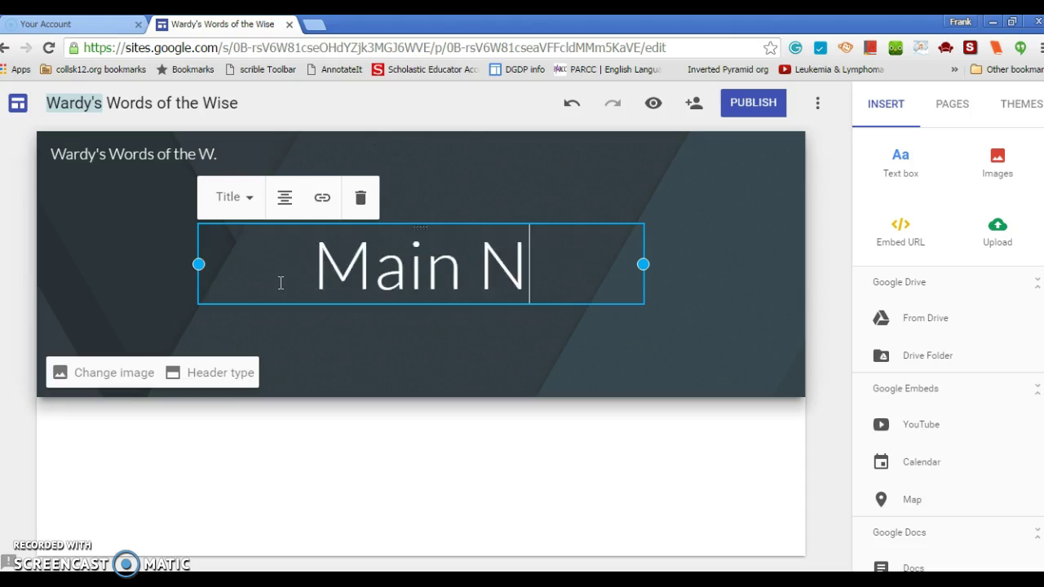
{"action": "type", "text": "ews"}
{"action": "left_click", "coordinate": [433, 371]}
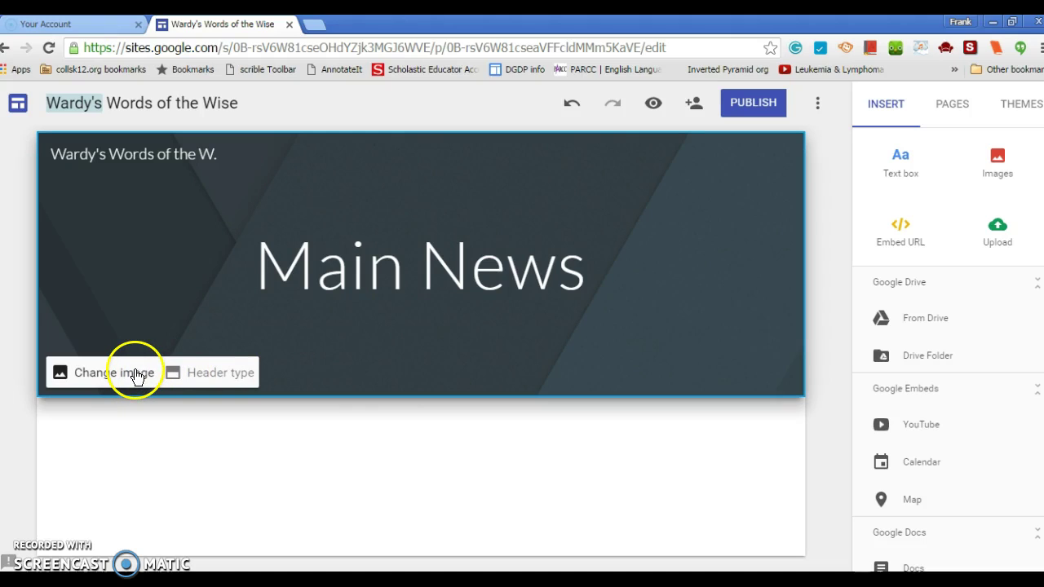
{"action": "left_click", "coordinate": [205, 372]}
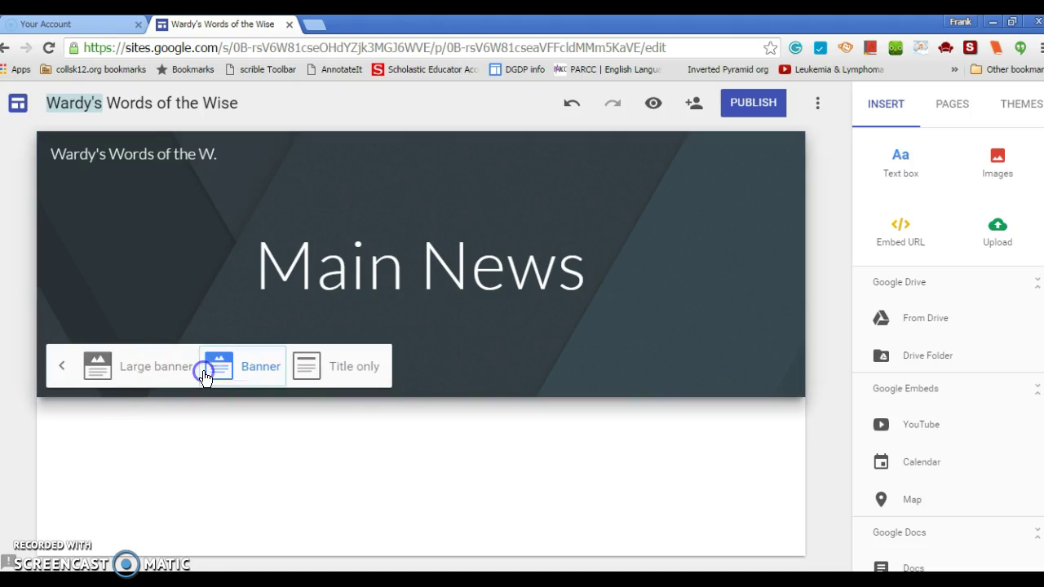
{"action": "left_click", "coordinate": [155, 367]}
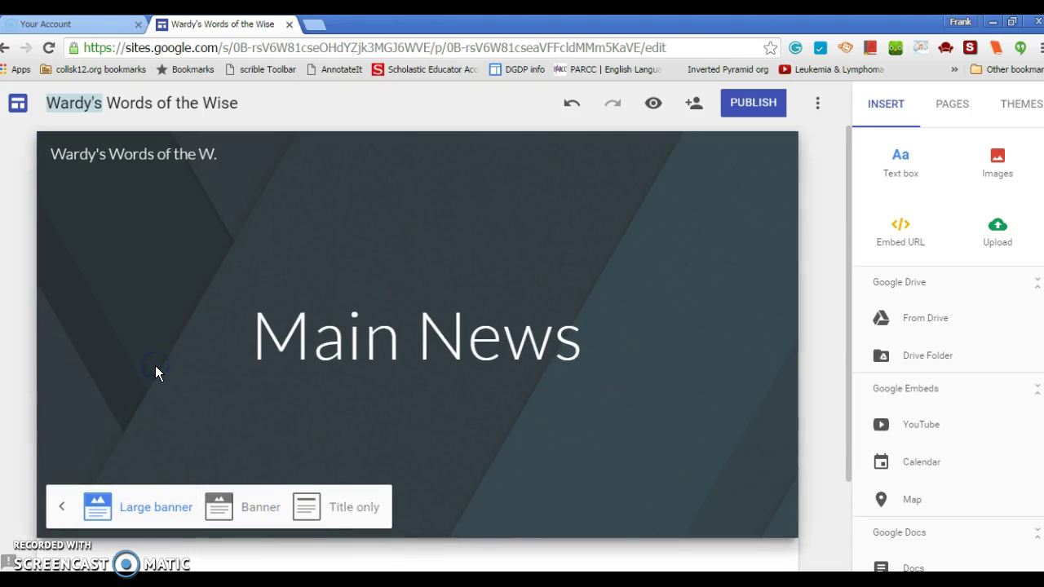
{"action": "left_click", "coordinate": [340, 513]}
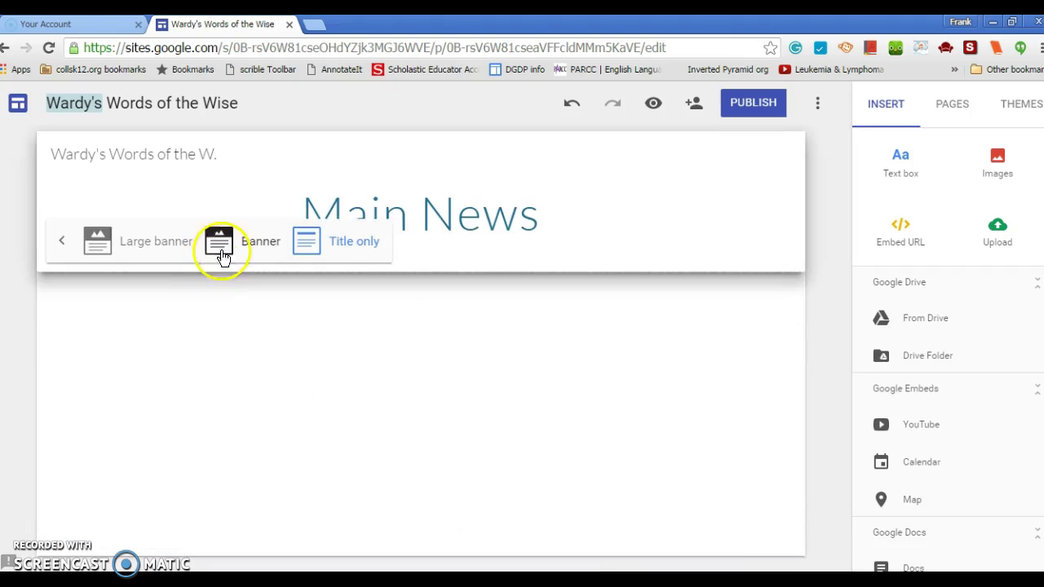
{"action": "left_click", "coordinate": [227, 250]}
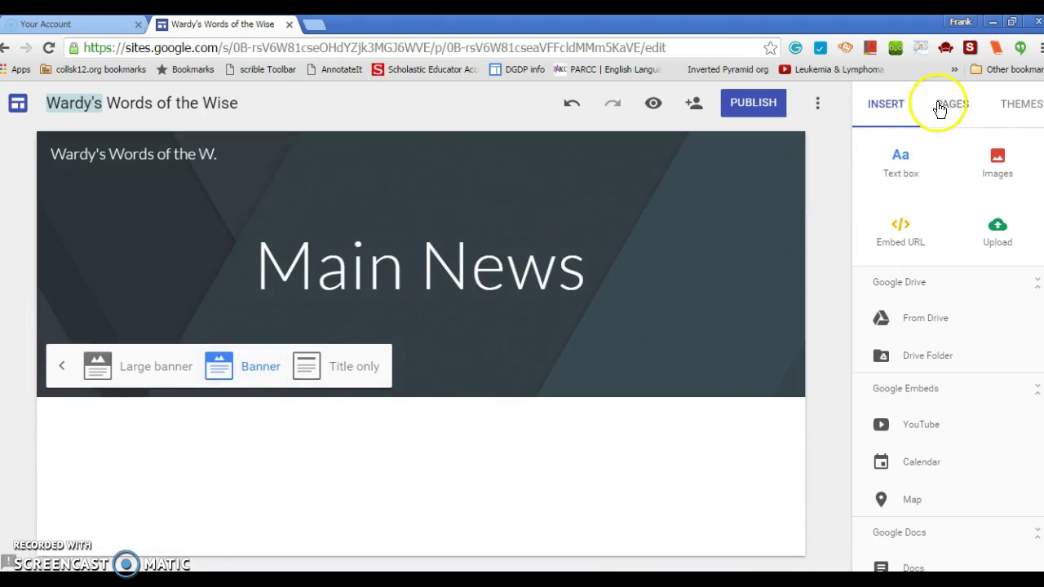
Step: Apply the Aristotle theme and try its blue, green and purple colour options
{"action": "left_click", "coordinate": [1007, 112]}
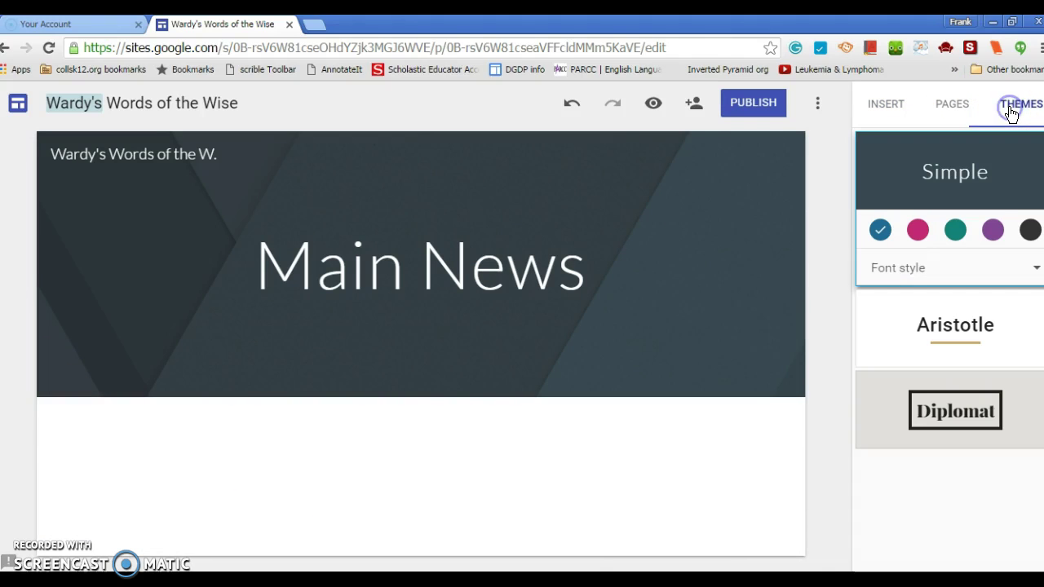
{"action": "left_click", "coordinate": [947, 324]}
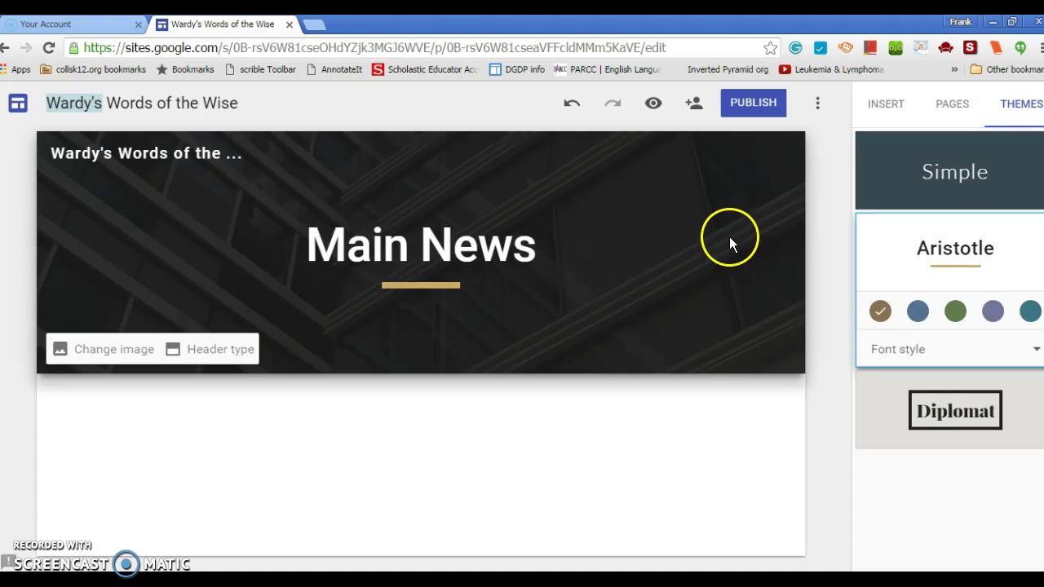
{"action": "left_click", "coordinate": [918, 311]}
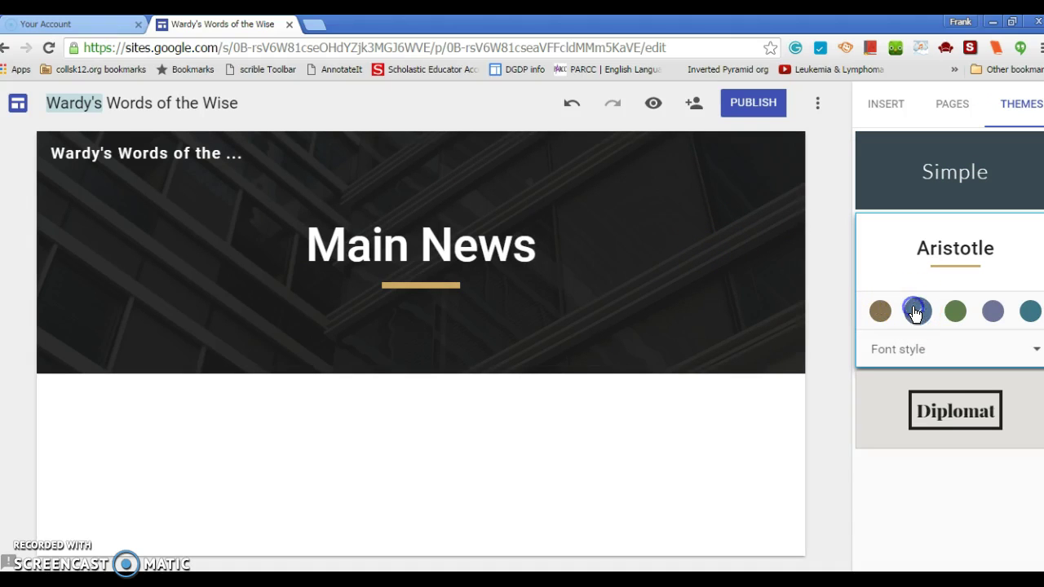
{"action": "left_click", "coordinate": [956, 315]}
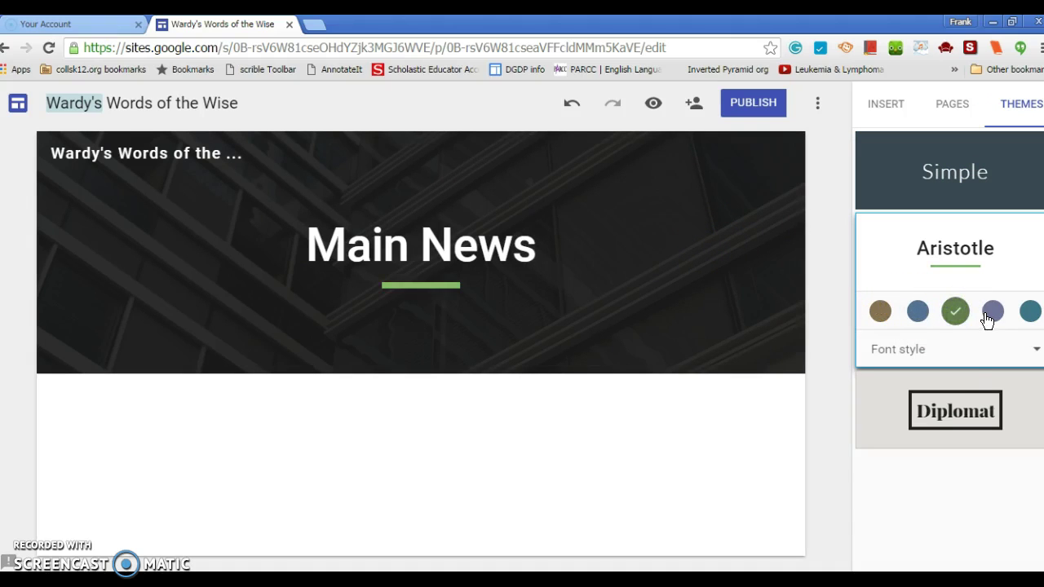
{"action": "left_click", "coordinate": [990, 317]}
Step: Set the theme's font style to Modern after trying Classic and Bold
{"action": "left_click", "coordinate": [933, 349]}
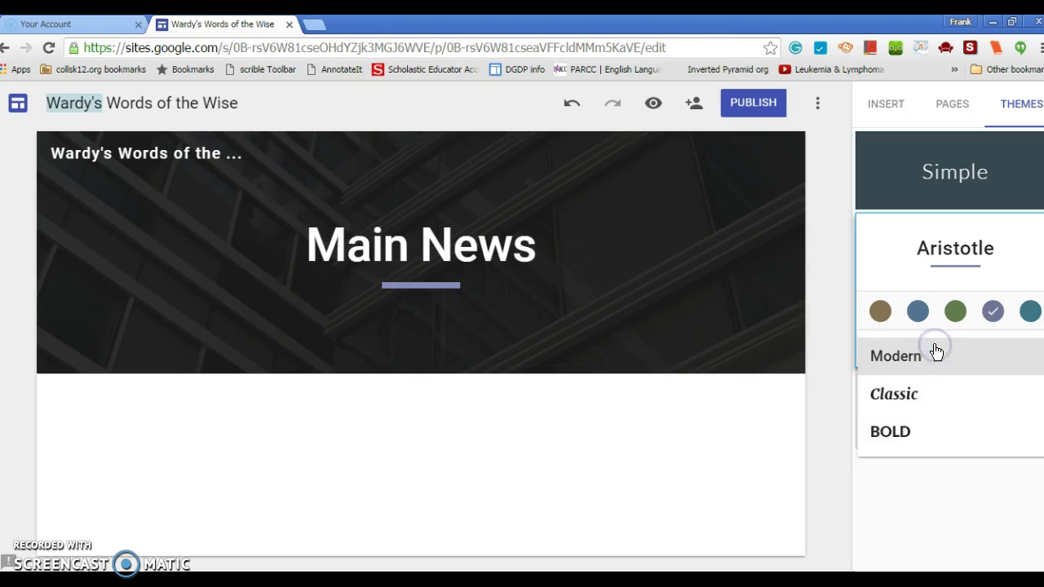
{"action": "left_click", "coordinate": [904, 397]}
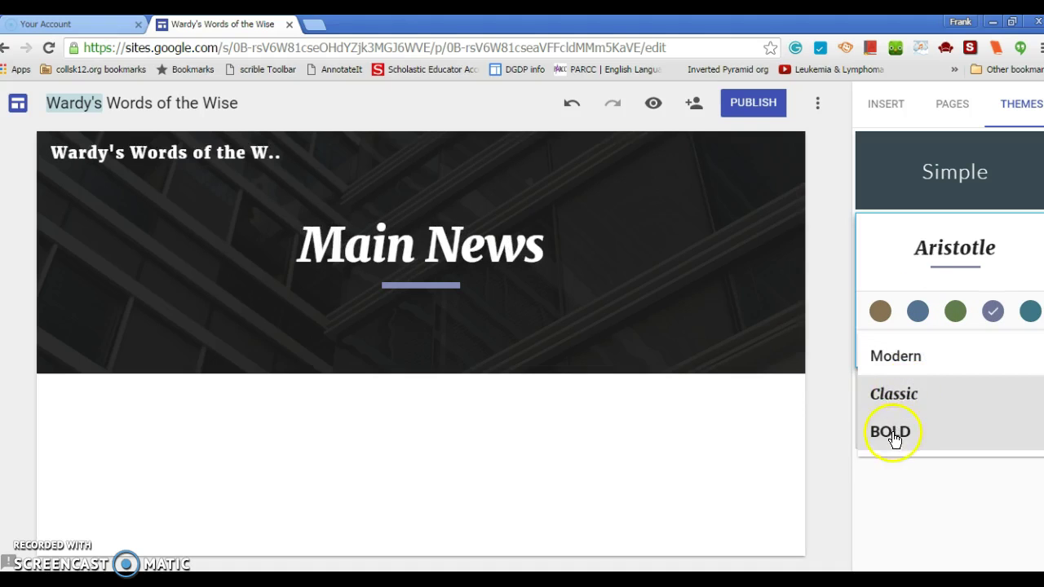
{"action": "left_click", "coordinate": [894, 436]}
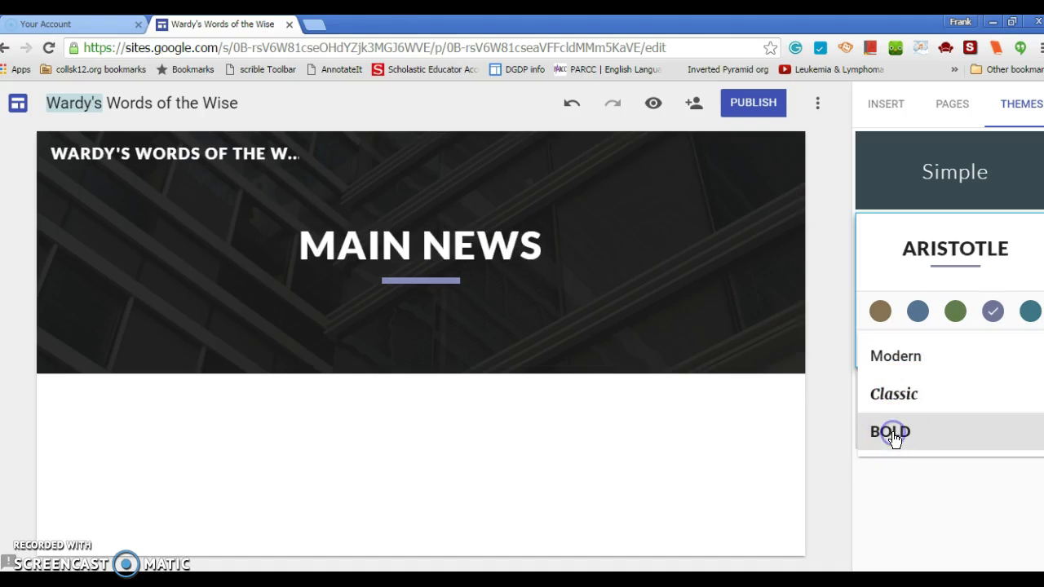
{"action": "left_click", "coordinate": [897, 370]}
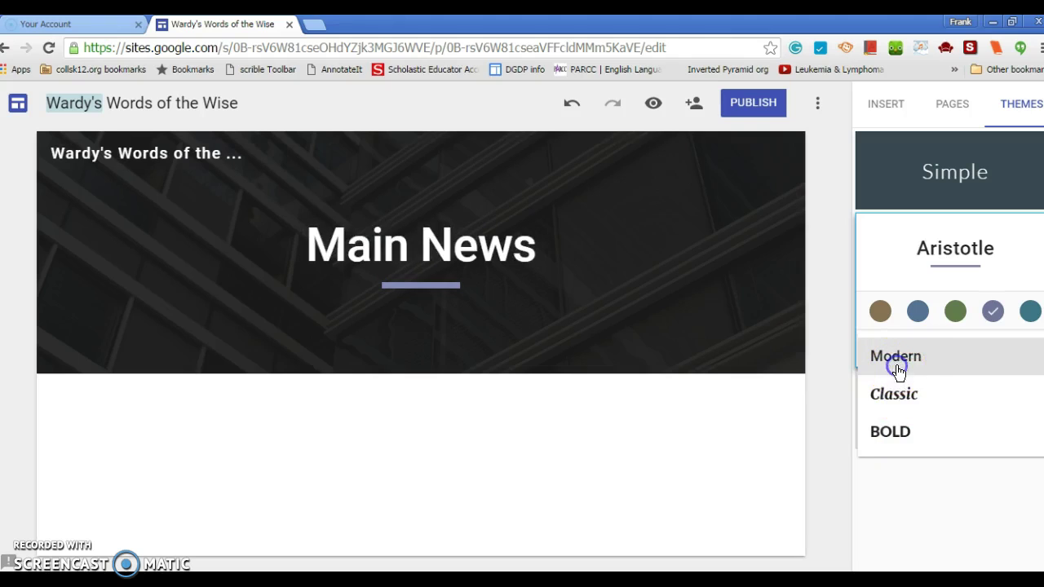
{"action": "left_click", "coordinate": [831, 445]}
Step: Try the Diplomat theme, then return to Aristotle with the green colour
{"action": "left_click", "coordinate": [930, 408]}
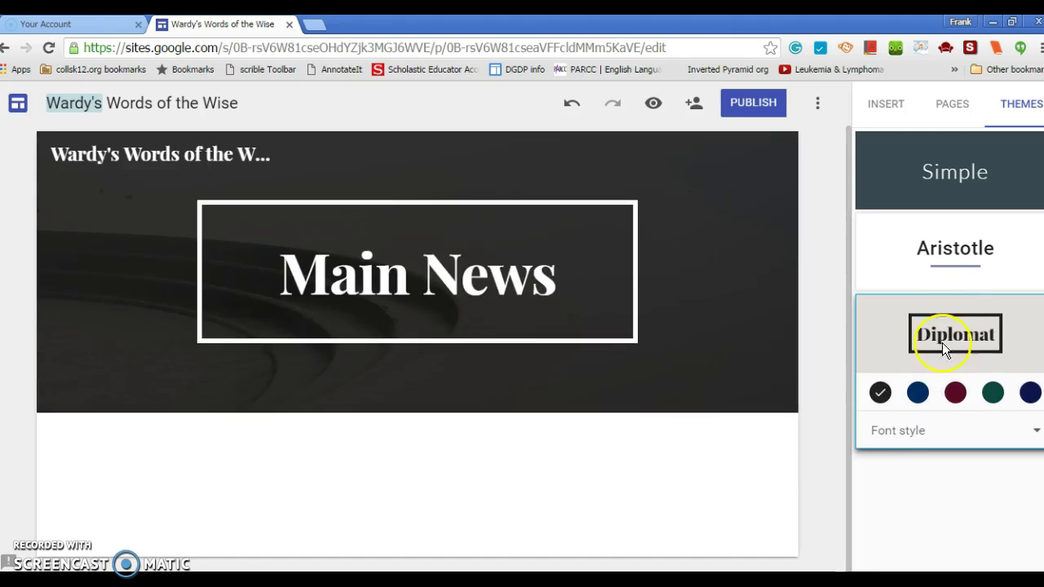
{"action": "left_click", "coordinate": [949, 259]}
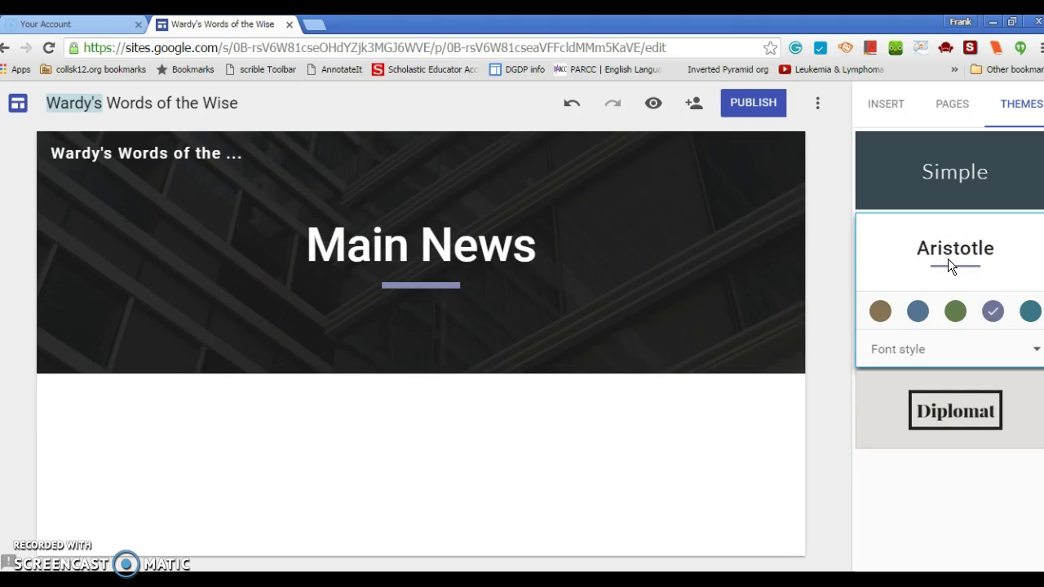
{"action": "left_click", "coordinate": [958, 321]}
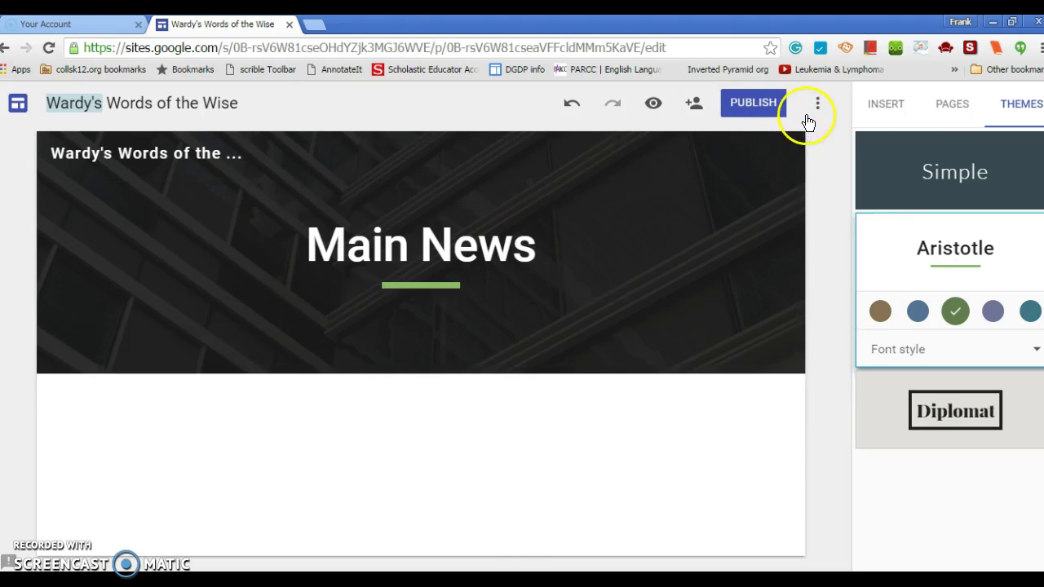
Step: Insert a text box on the Home page and type 'First Ramblings'
{"action": "left_click", "coordinate": [898, 110]}
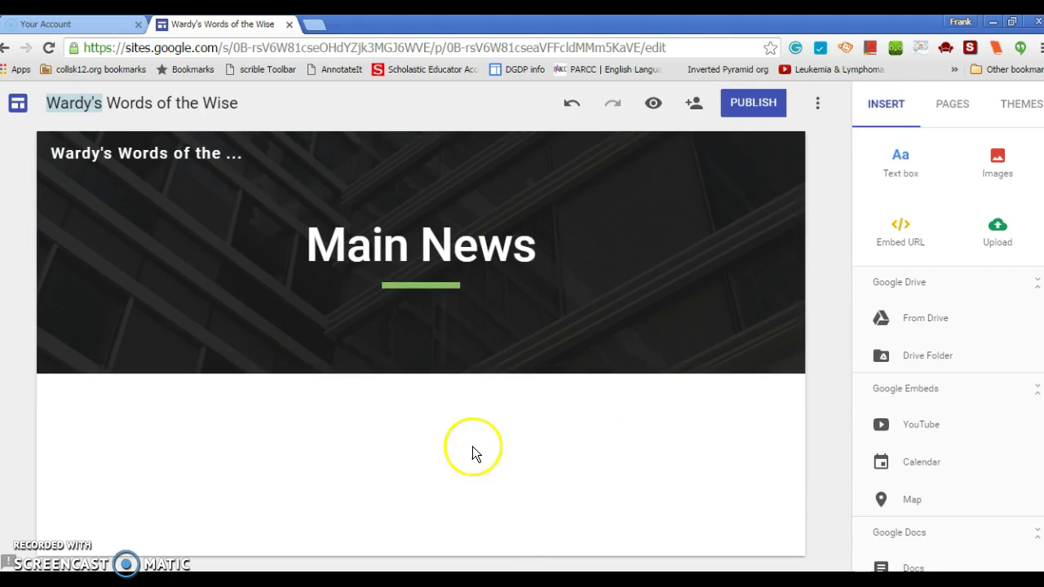
{"action": "left_click", "coordinate": [447, 455]}
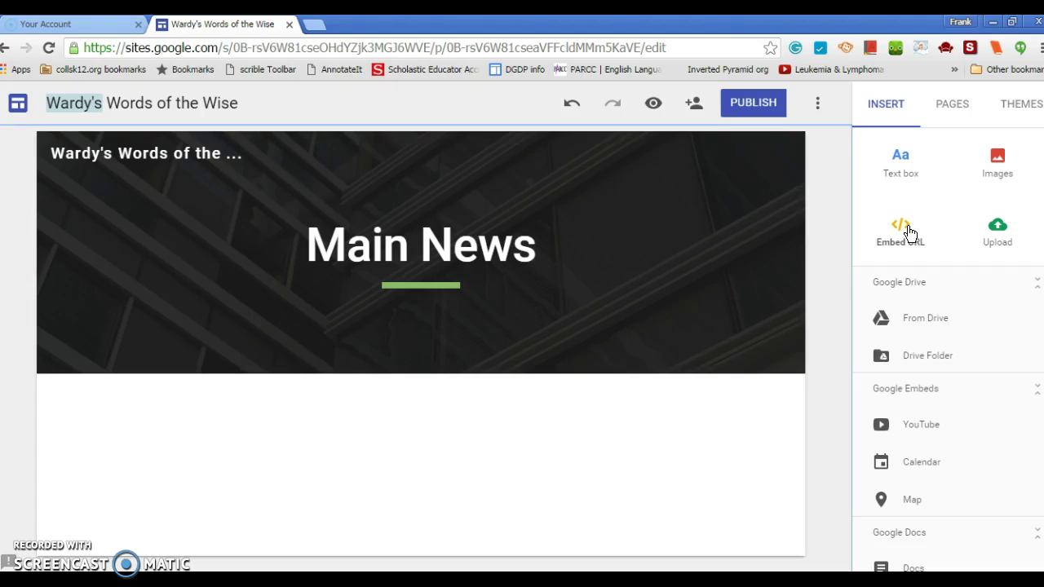
{"action": "left_click", "coordinate": [912, 160]}
{"action": "left_click", "coordinate": [368, 365]}
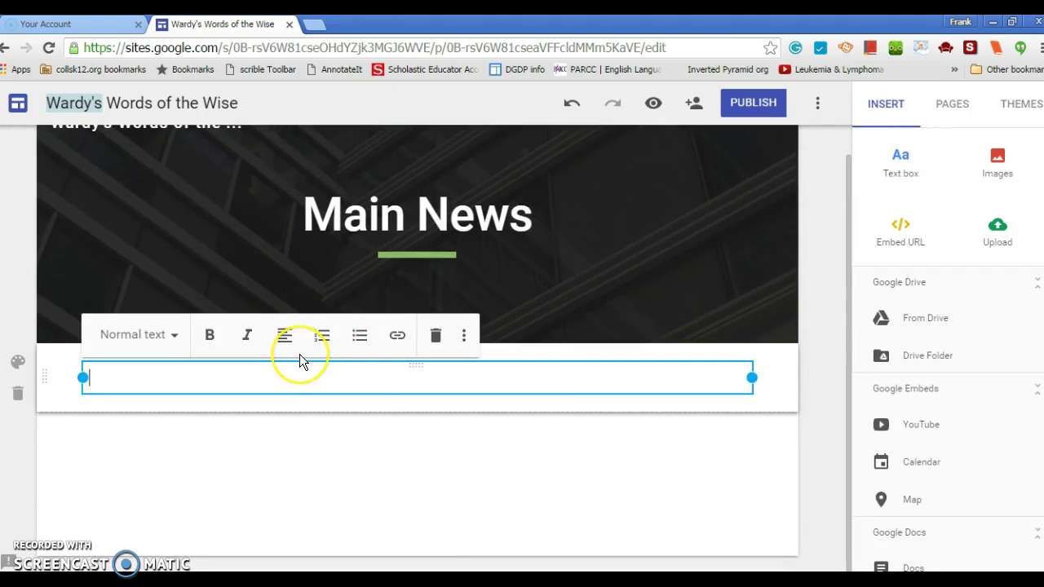
{"action": "type", "text": "First Ramblings"}
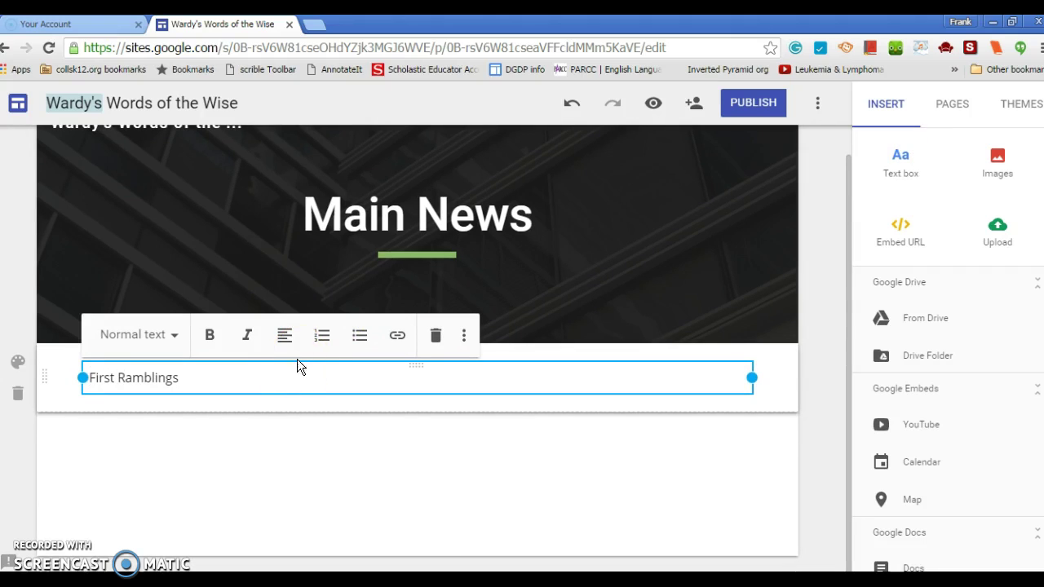
{"action": "left_click", "coordinate": [281, 379]}
{"action": "key", "text": "Return"}
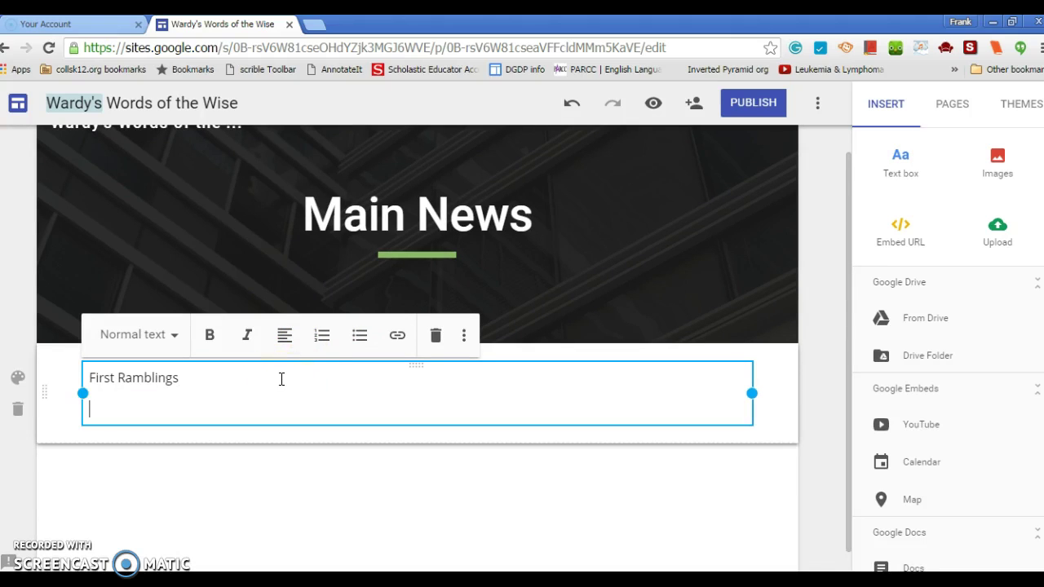
Step: Style 'First Ramblings' as a Heading and add the line 'Creating a web page is exciting.'
{"action": "left_click", "coordinate": [155, 375]}
{"action": "left_click_drag", "start_coordinate": [155, 375], "coordinate": [82, 378]}
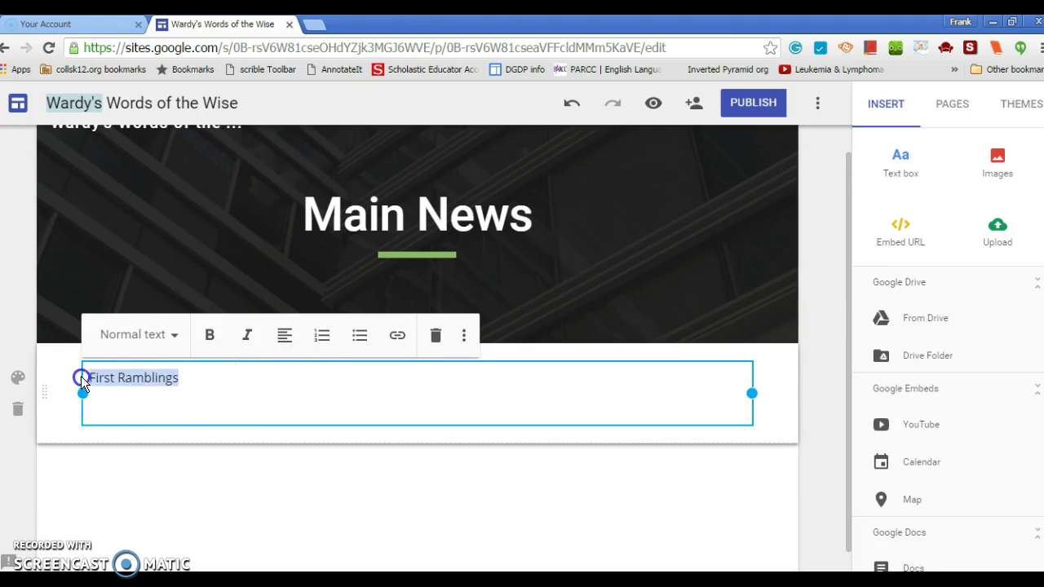
{"action": "left_click", "coordinate": [110, 338]}
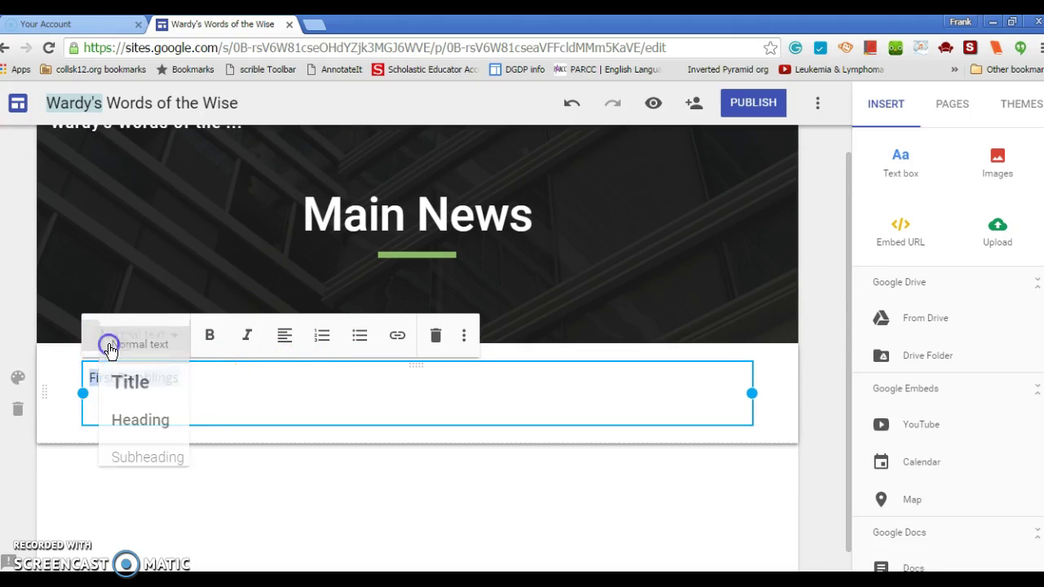
{"action": "left_click", "coordinate": [129, 418]}
{"action": "left_click", "coordinate": [243, 384]}
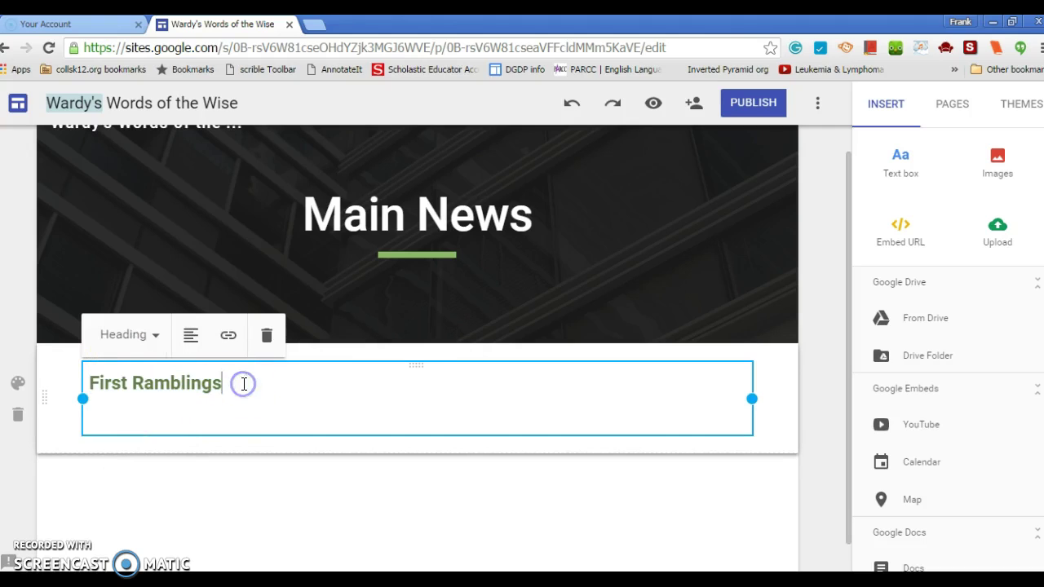
{"action": "key", "text": "Return"}
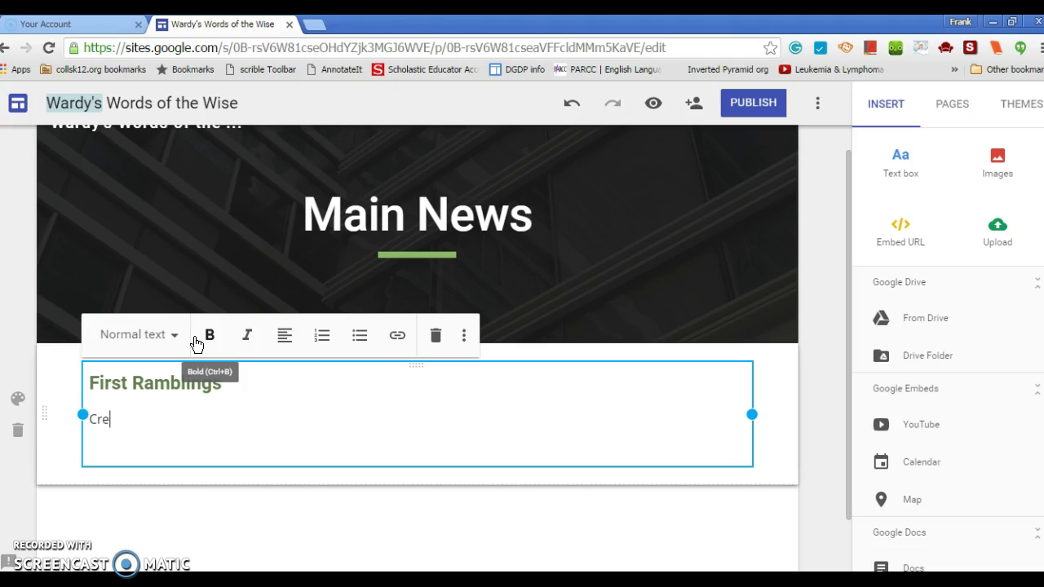
{"action": "type", "text": "Creating a web page is e"}
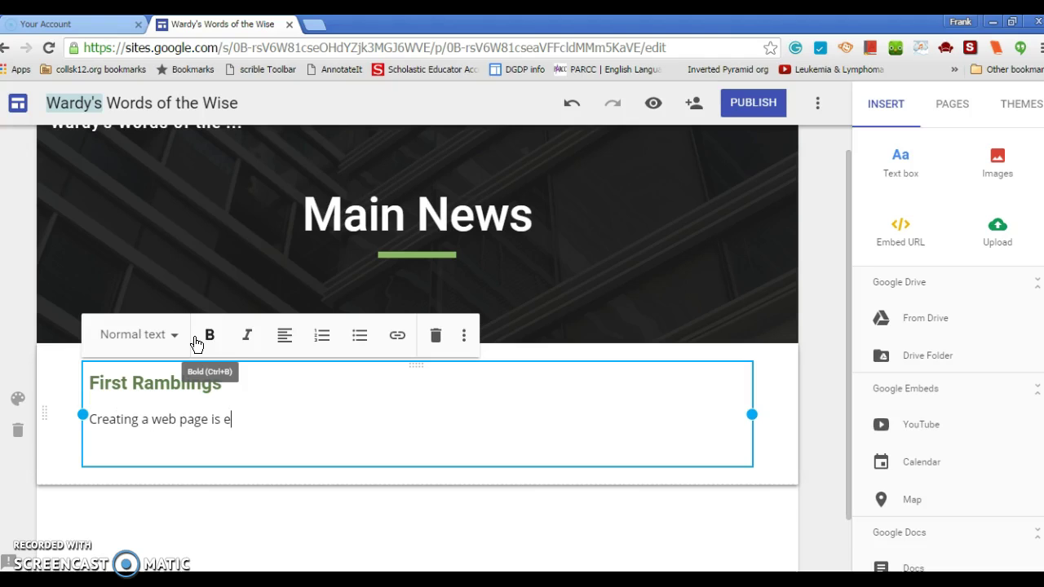
{"action": "type", "text": "ting."}
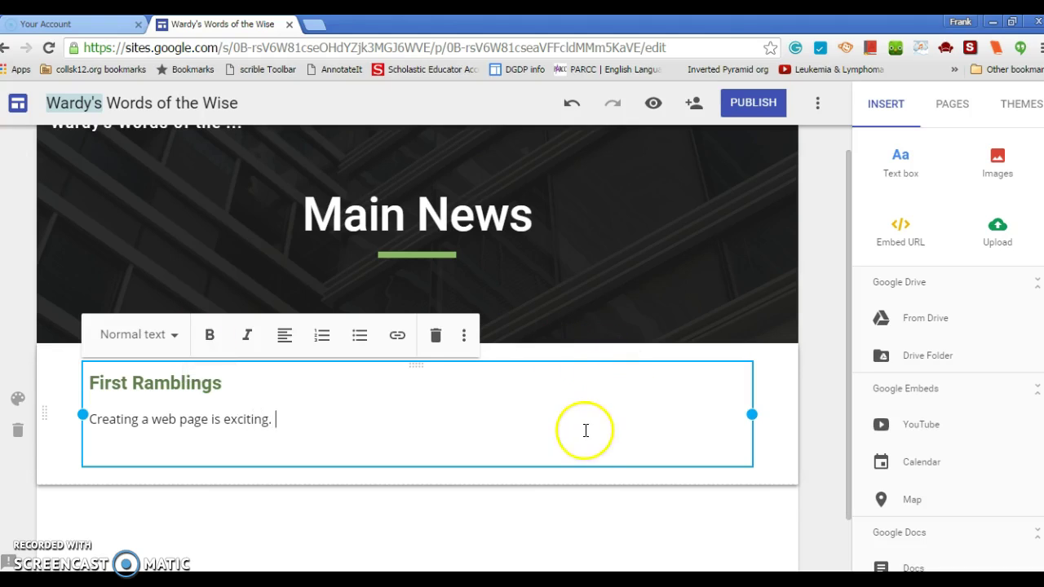
{"action": "left_click", "coordinate": [534, 495]}
{"action": "left_click", "coordinate": [894, 104]}
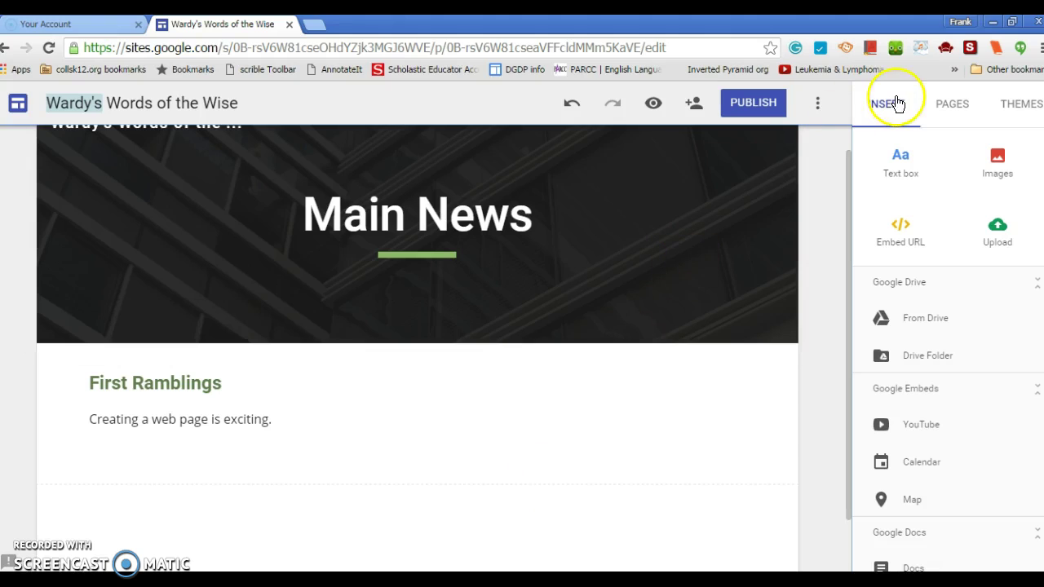
Step: Add a Title-styled 'New Post' text box above First Ramblings with placeholder line 'hfhshfkjsjkf'
{"action": "left_click", "coordinate": [901, 157]}
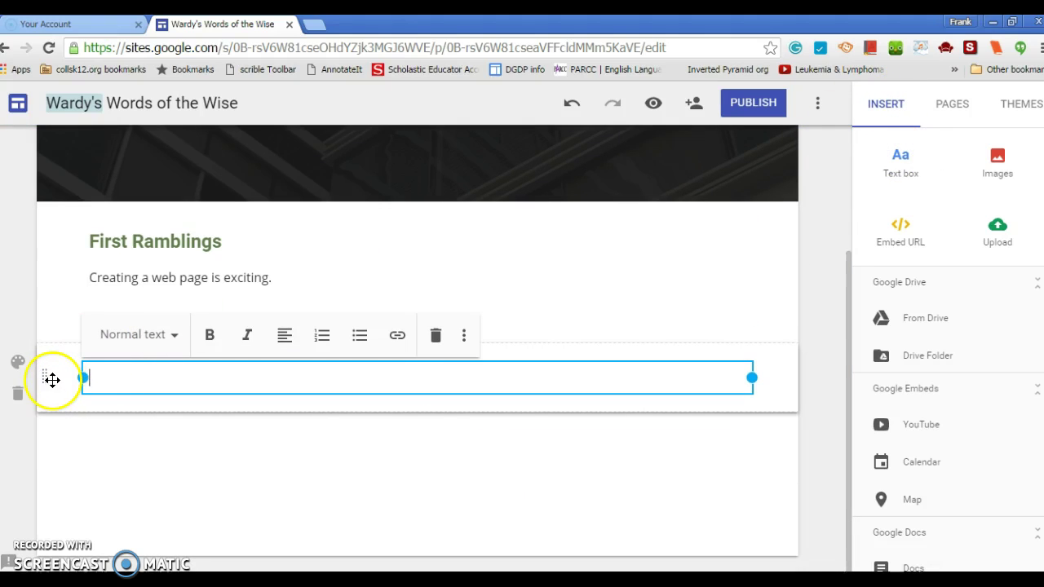
{"action": "left_click_drag", "start_coordinate": [51, 380], "coordinate": [51, 226]}
{"action": "left_click", "coordinate": [93, 229]}
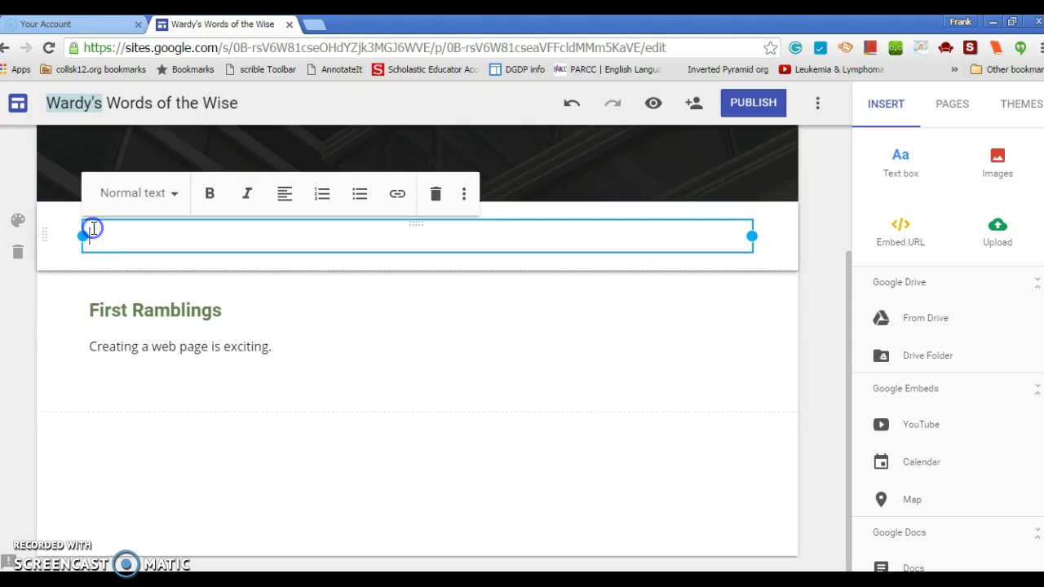
{"action": "left_click", "coordinate": [164, 193]}
{"action": "left_click", "coordinate": [163, 235]}
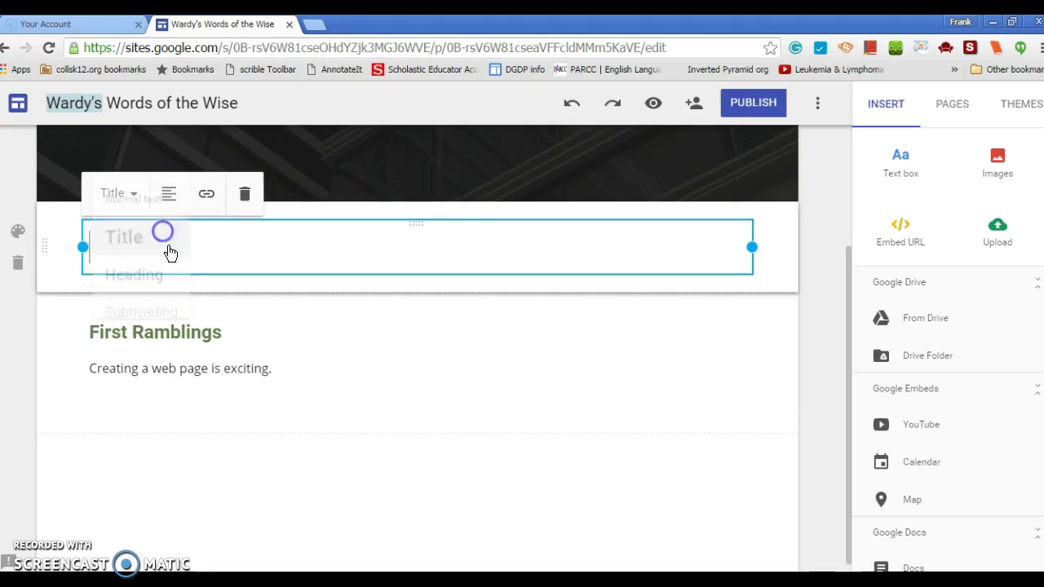
{"action": "type", "text": "New P"}
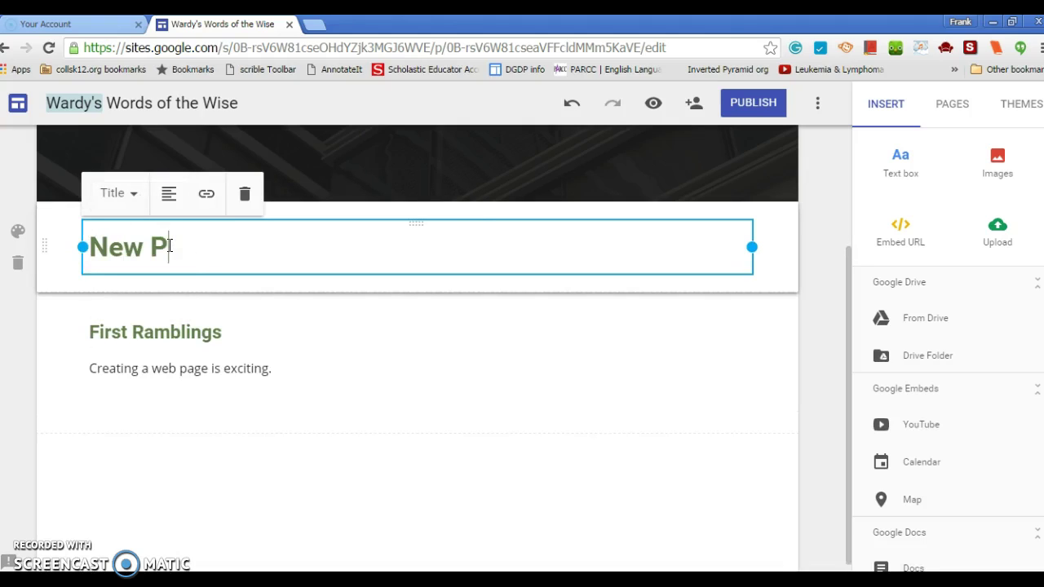
{"action": "type", "text": "ost"}
{"action": "key", "text": "Return"}
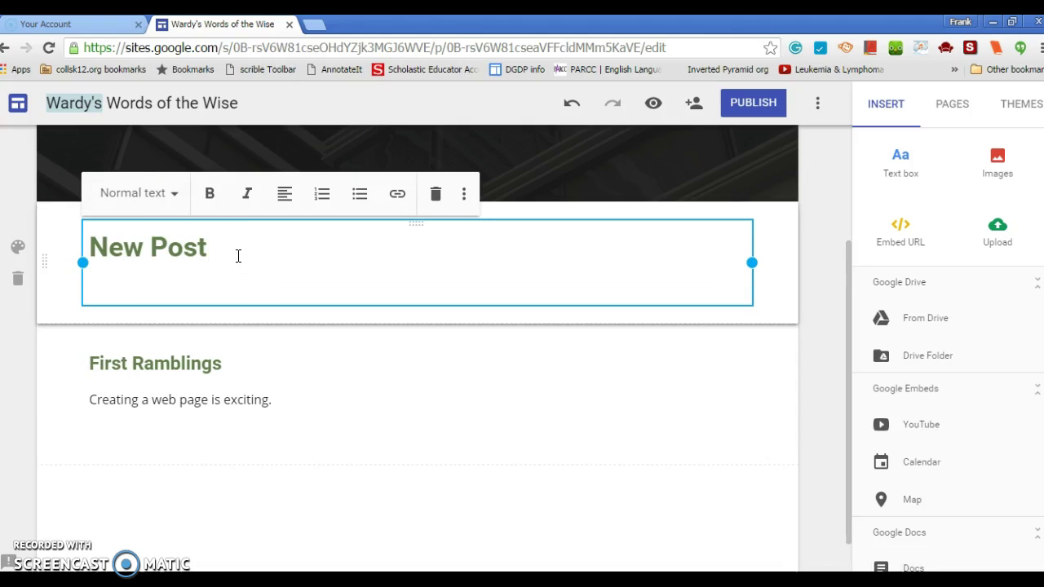
{"action": "type", "text": "hfhshfkjsjkf"}
{"action": "key", "text": "shift+Home"}
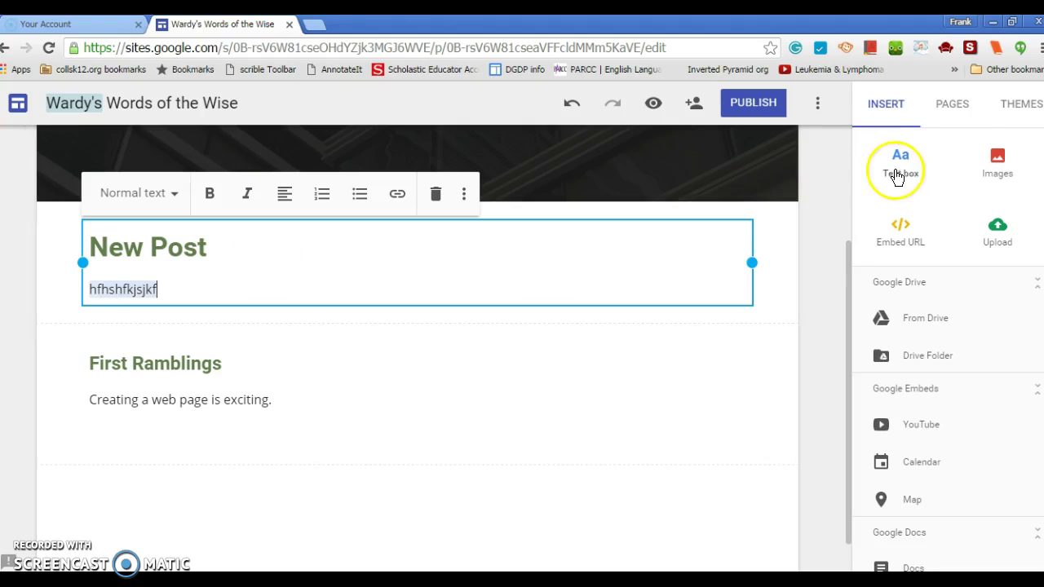
Step: Add a new page named 'Blog' from the Pages panel
{"action": "left_click", "coordinate": [958, 109]}
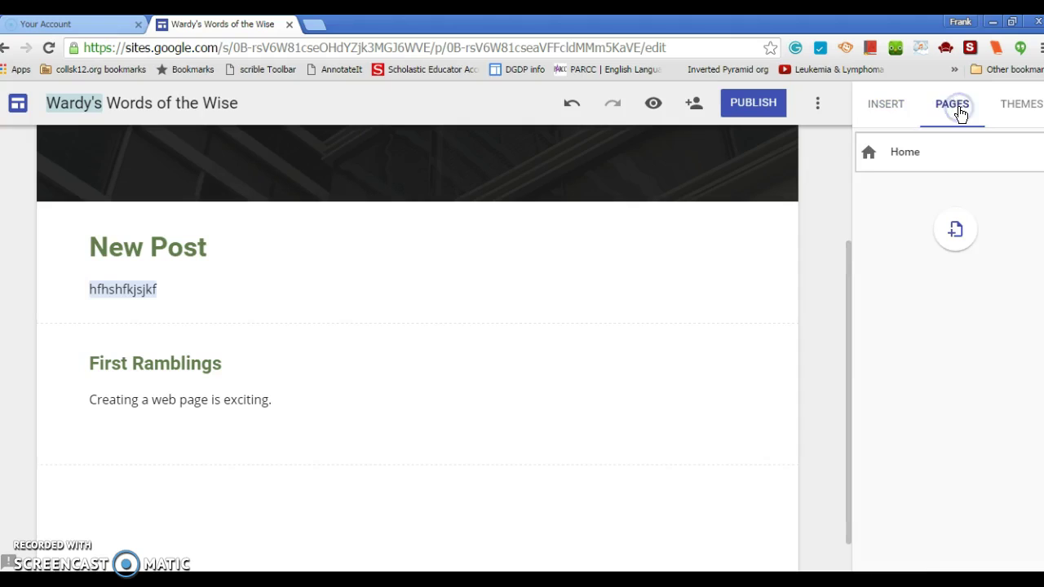
{"action": "left_click", "coordinate": [953, 232]}
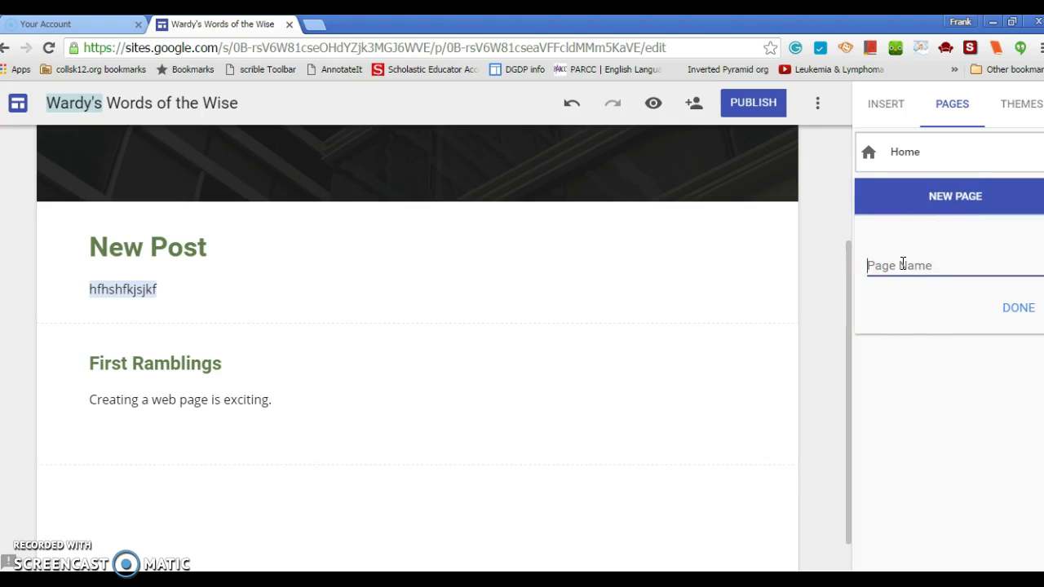
{"action": "type", "text": "Blog"}
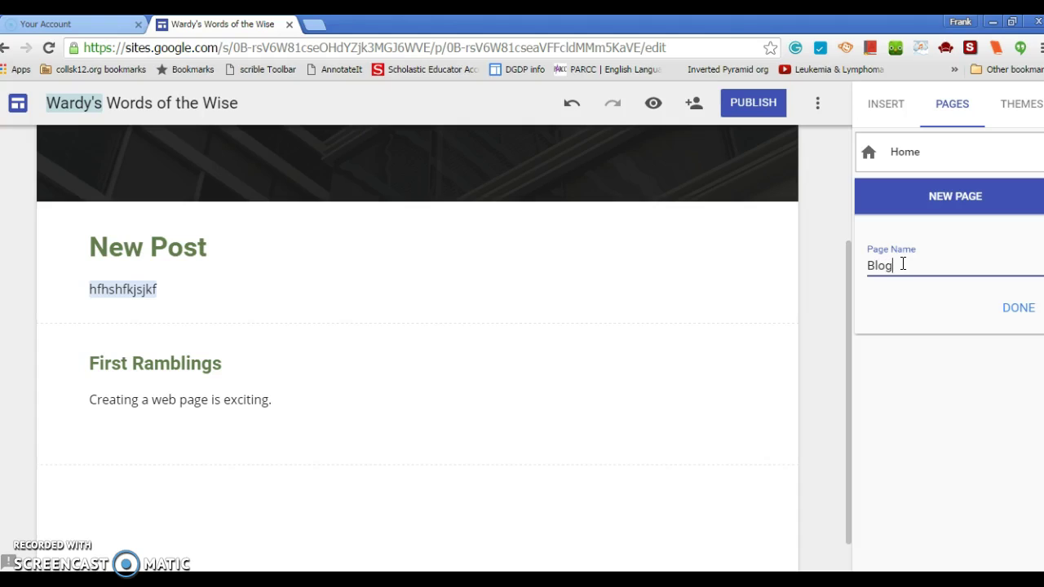
{"action": "left_click", "coordinate": [1008, 310]}
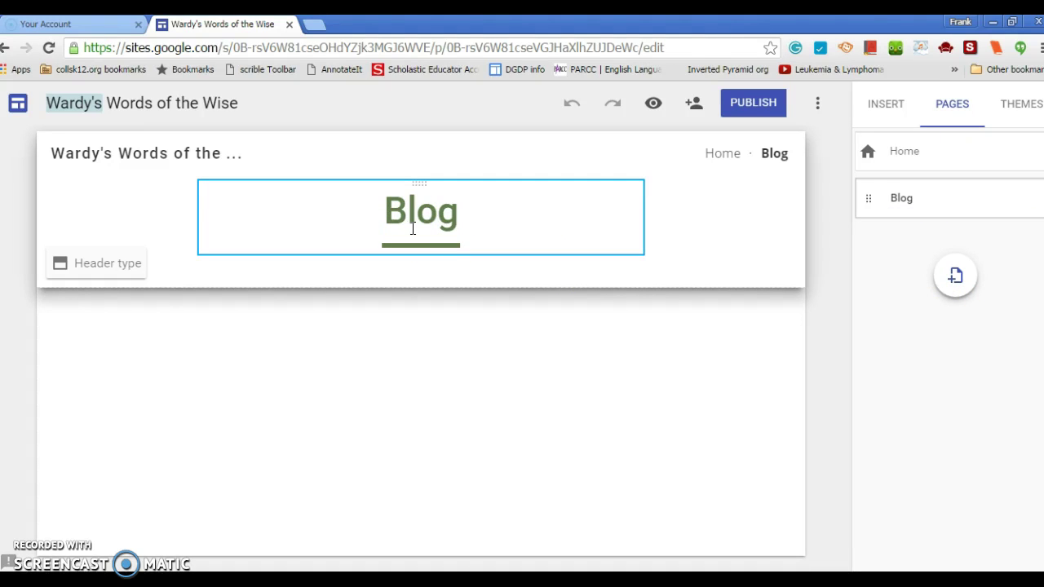
Step: Try the Simple theme, then switch the site back to Aristotle
{"action": "left_click", "coordinate": [1009, 106]}
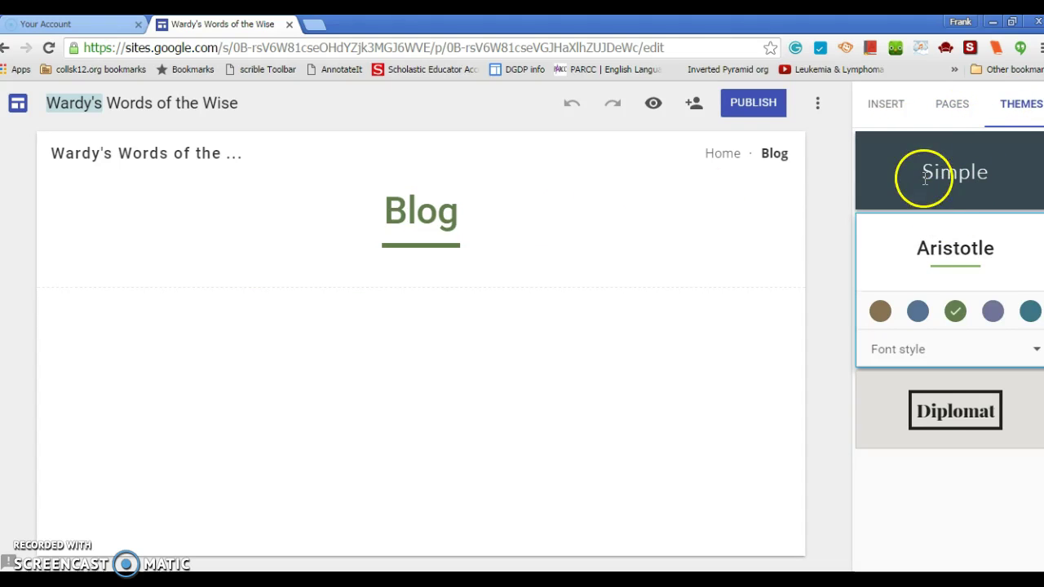
{"action": "left_click", "coordinate": [925, 178]}
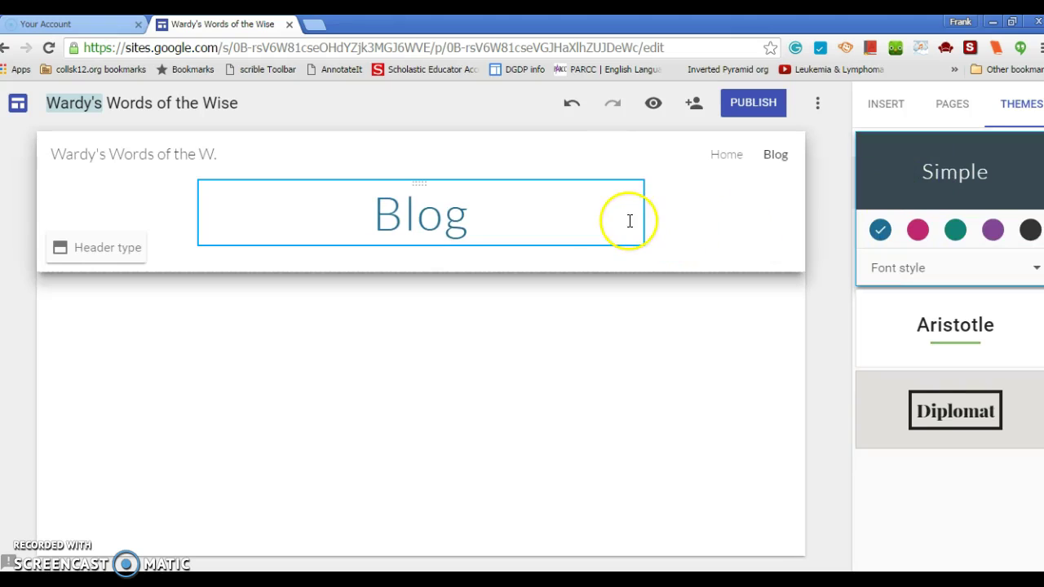
{"action": "left_click", "coordinate": [628, 220]}
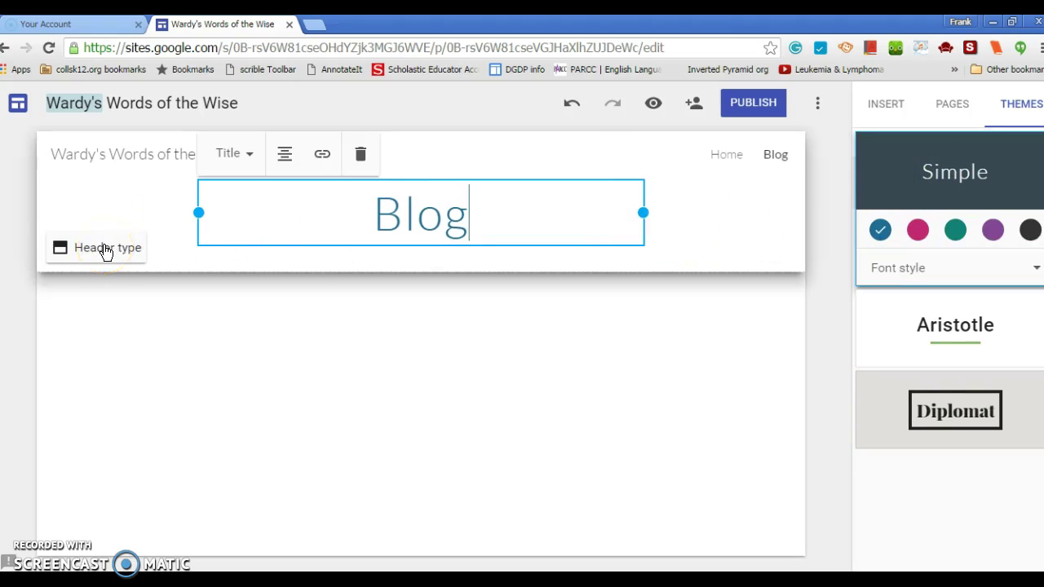
{"action": "left_click", "coordinate": [953, 328]}
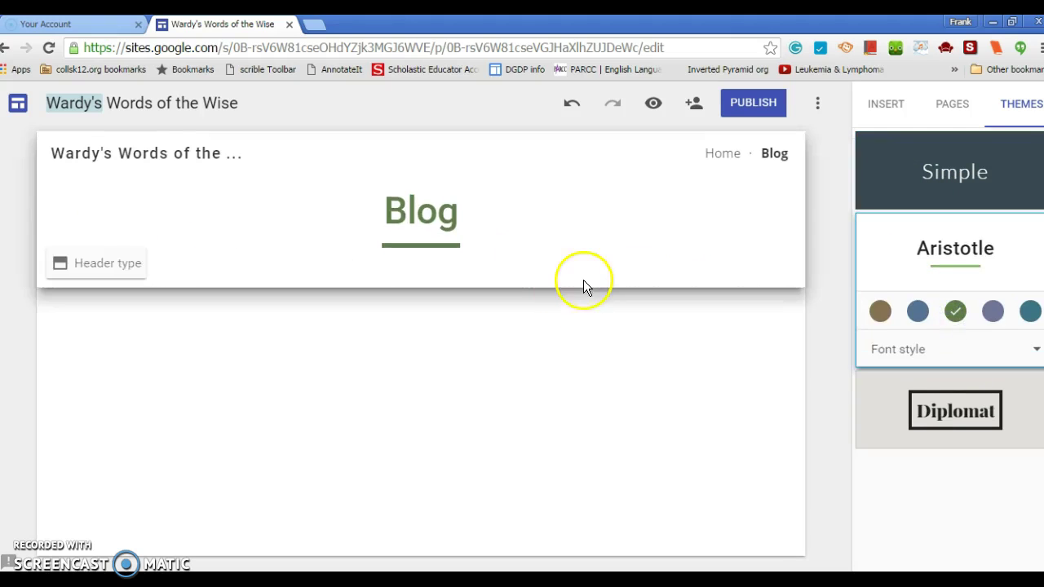
Step: Change the Blog page header type to an image Banner
{"action": "left_click", "coordinate": [83, 267]}
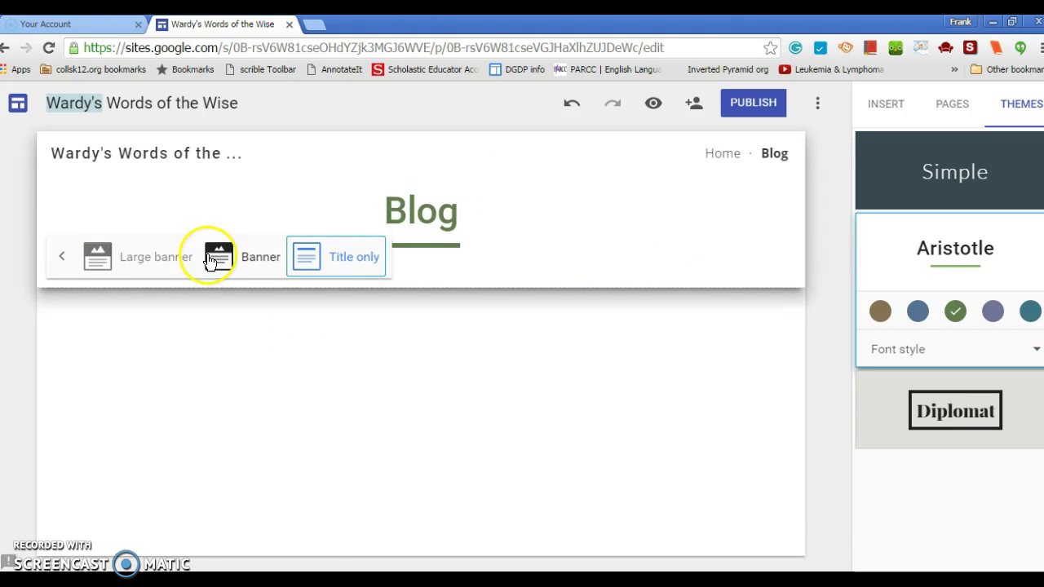
{"action": "left_click", "coordinate": [208, 255]}
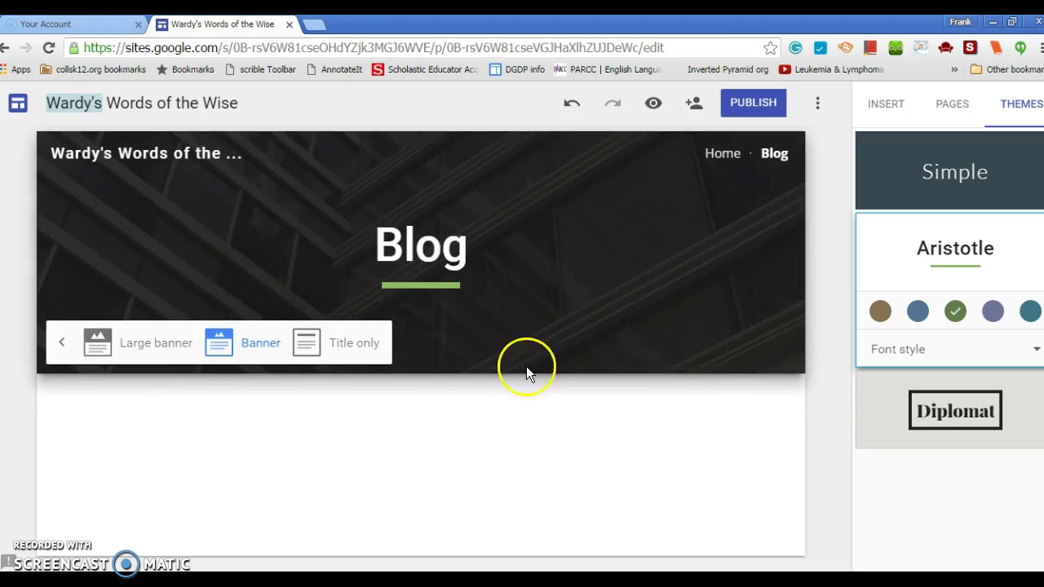
{"action": "left_click", "coordinate": [504, 420]}
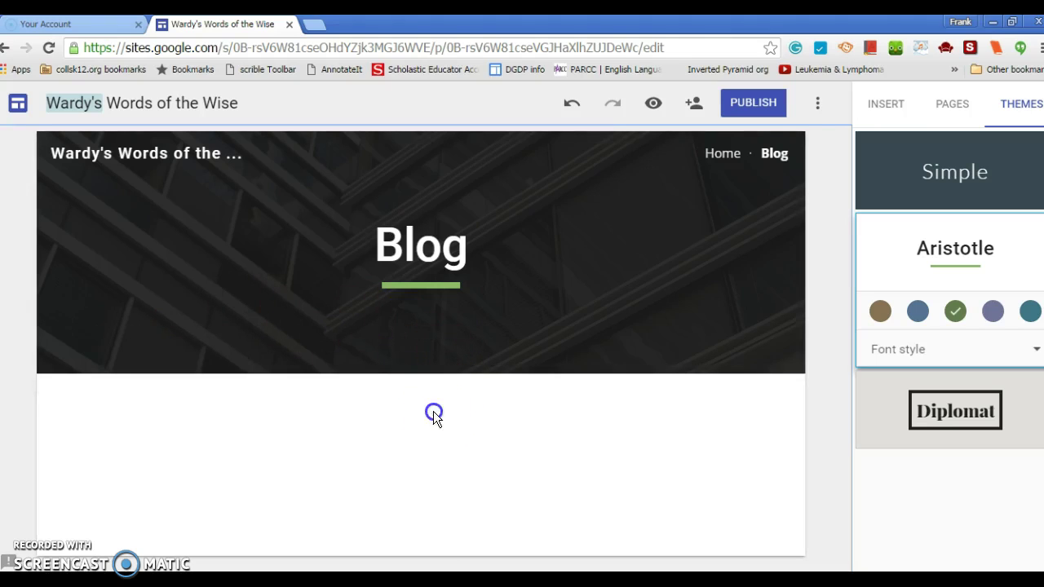
Step: Insert a Heading-styled text box reading 'Wentz is the Future' below the Blog banner
{"action": "left_click", "coordinate": [885, 104]}
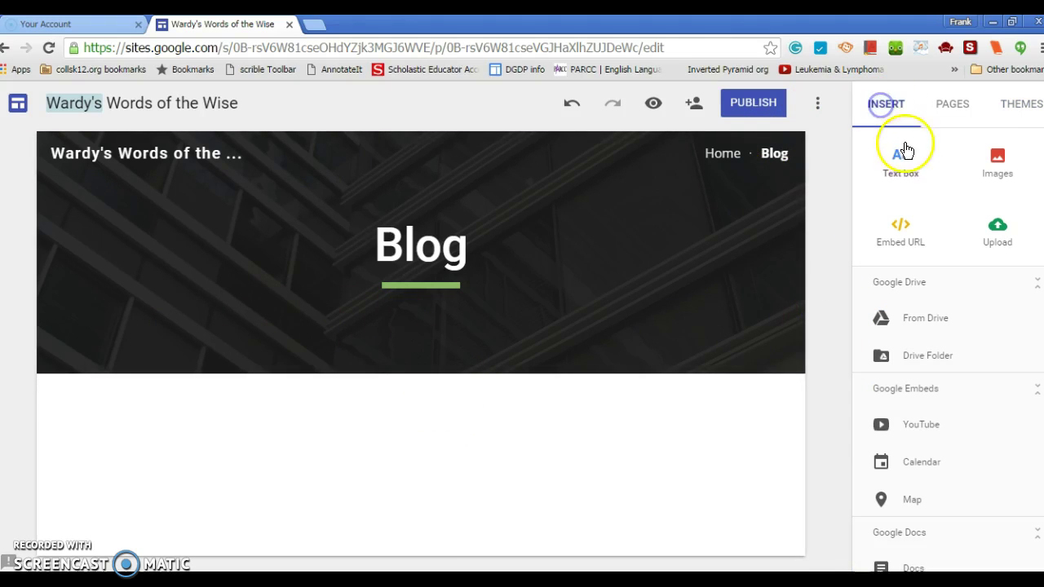
{"action": "left_click", "coordinate": [906, 150]}
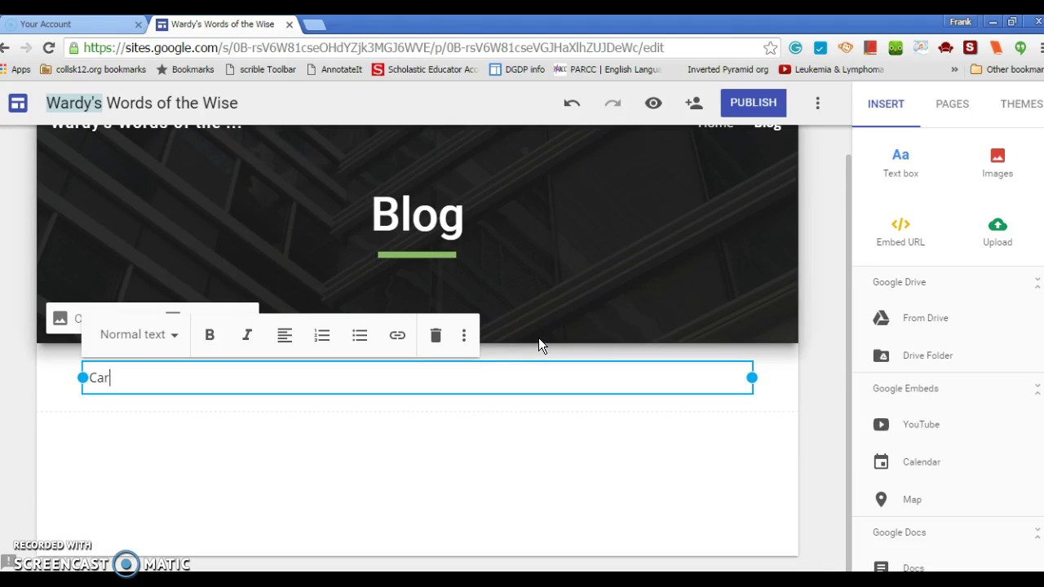
{"action": "left_click", "coordinate": [146, 339]}
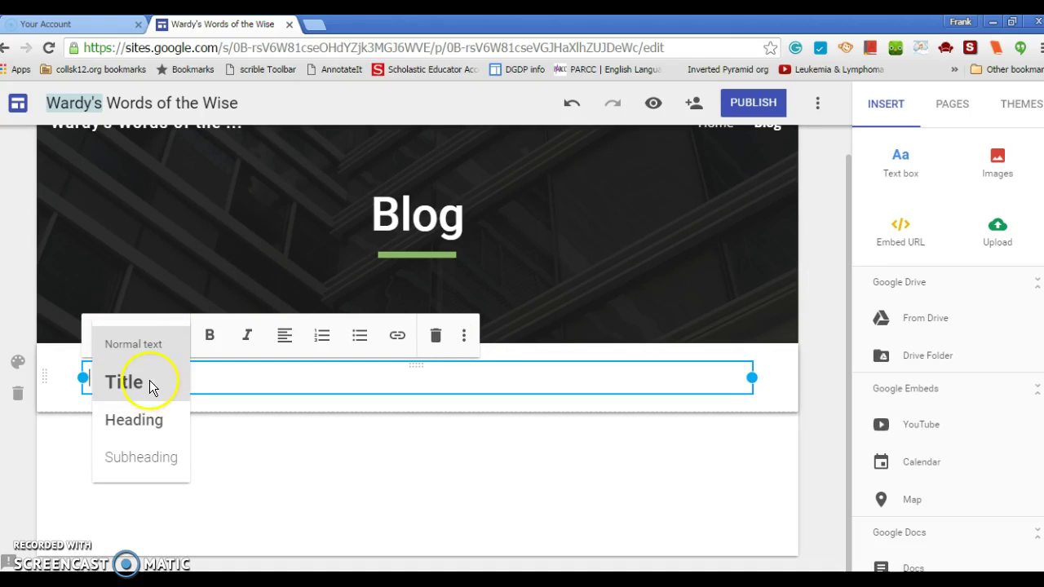
{"action": "left_click", "coordinate": [140, 412]}
{"action": "type", "text": "Wentz"}
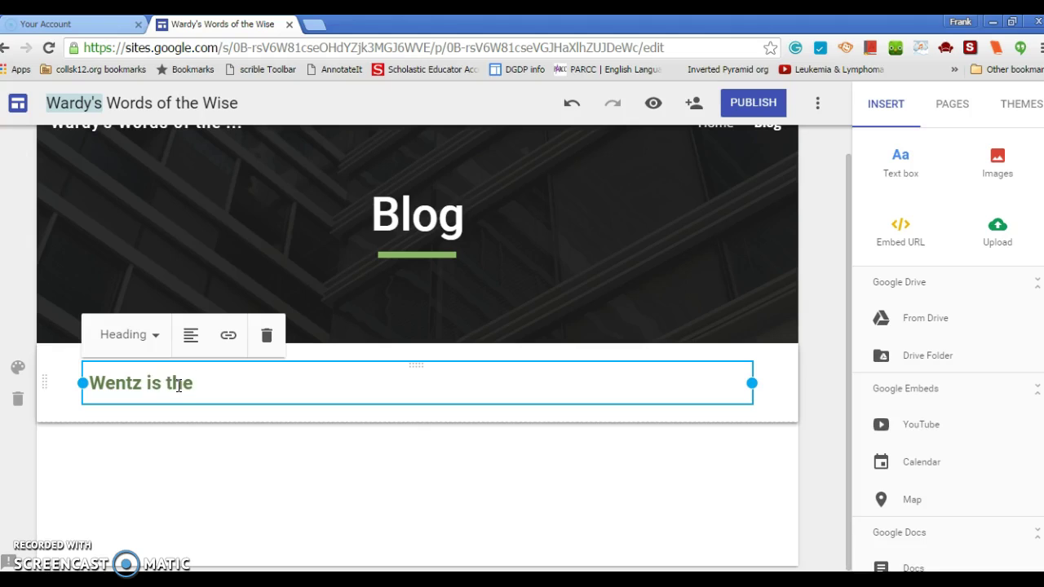
{"action": "type", "text": "is the Future"}
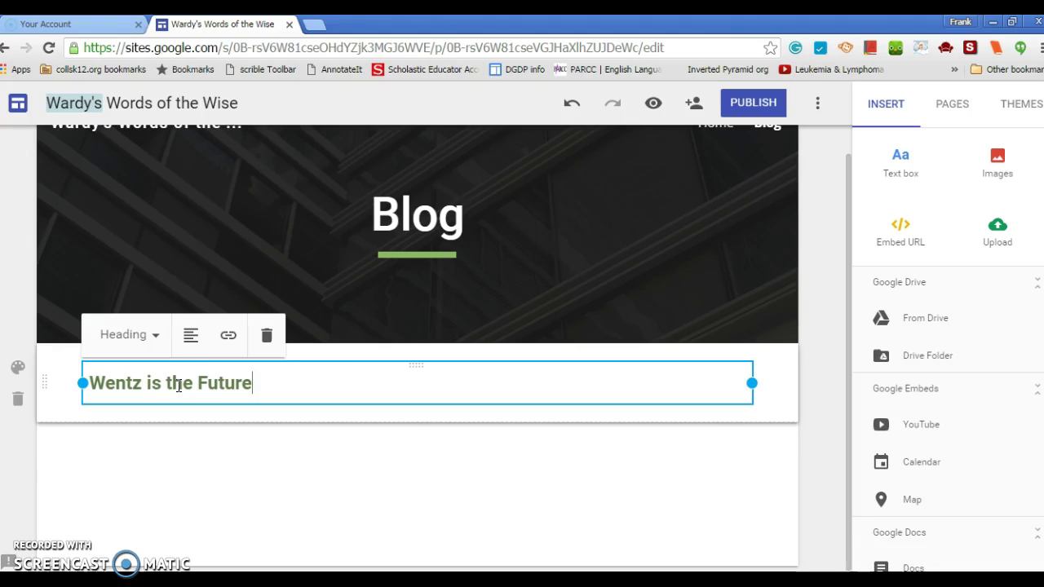
{"action": "key", "text": "Return"}
{"action": "key", "text": "Escape"}
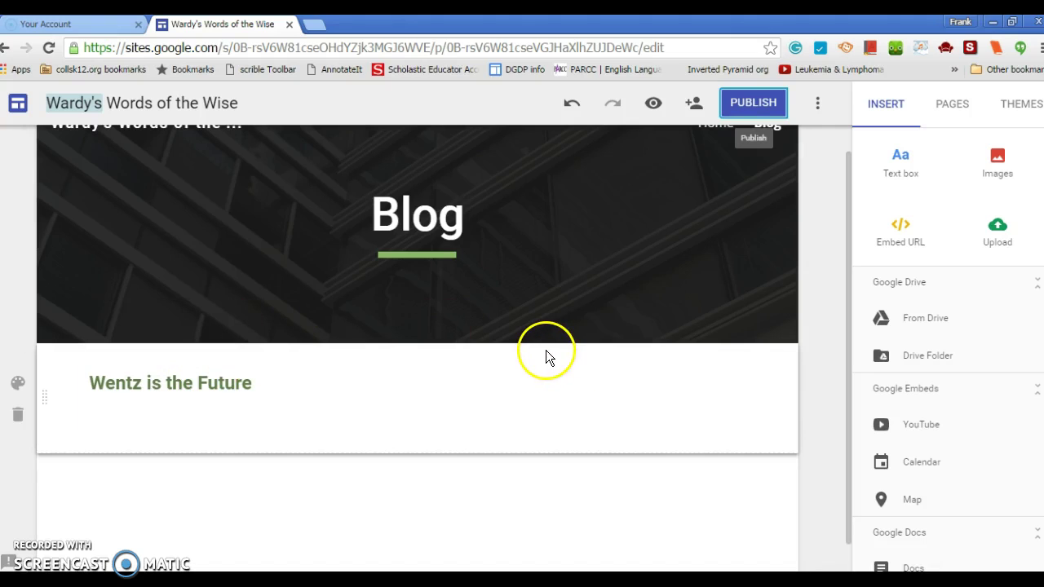
{"action": "left_click", "coordinate": [694, 106]}
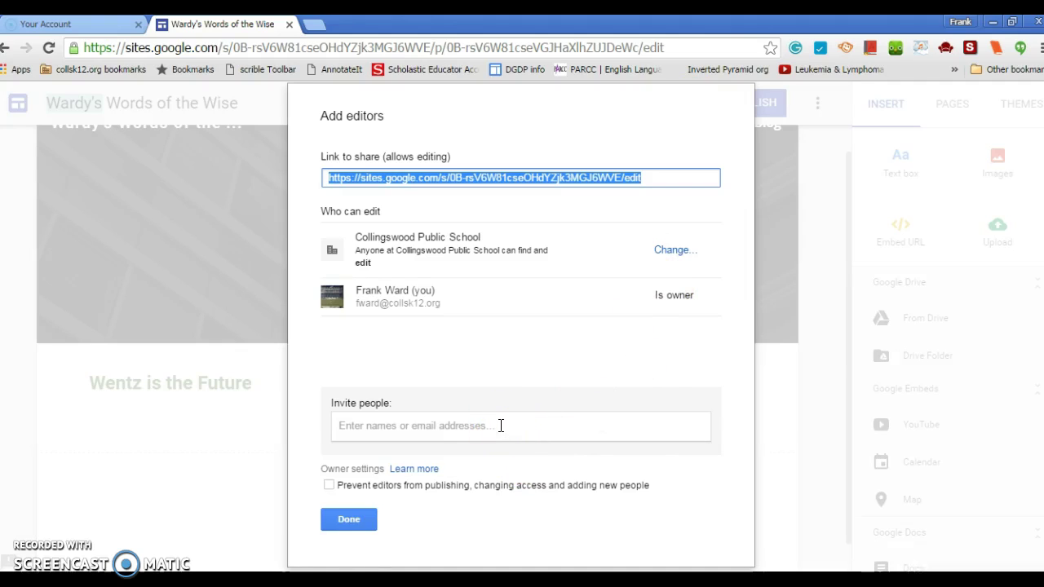
{"action": "left_click", "coordinate": [344, 517]}
{"action": "left_click", "coordinate": [341, 518]}
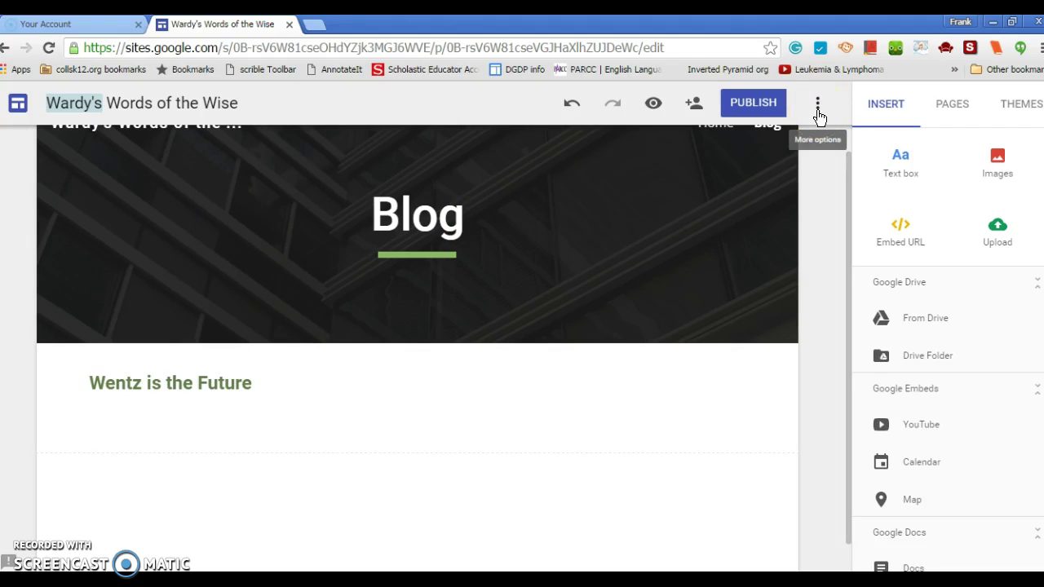
Step: Publish the site at address 'wardyswords', visible only to anyone at collsk12.org
{"action": "left_click", "coordinate": [773, 109]}
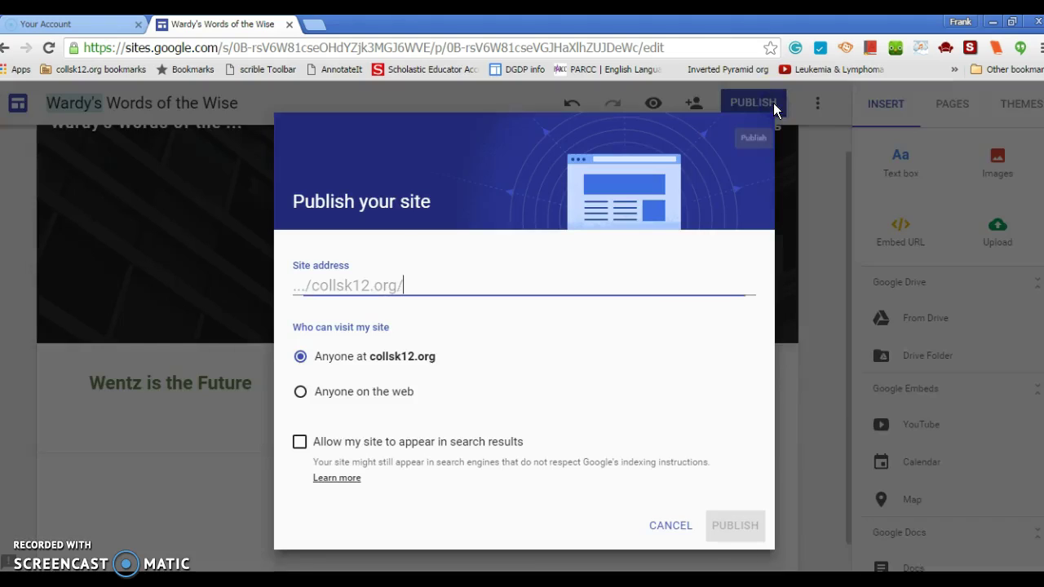
{"action": "left_click", "coordinate": [463, 316]}
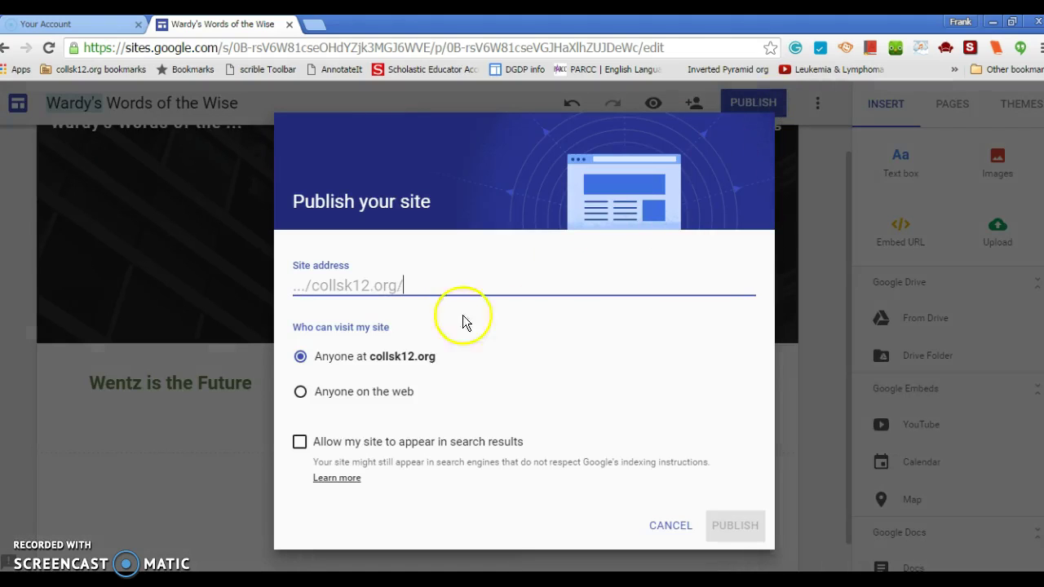
{"action": "left_click", "coordinate": [346, 368]}
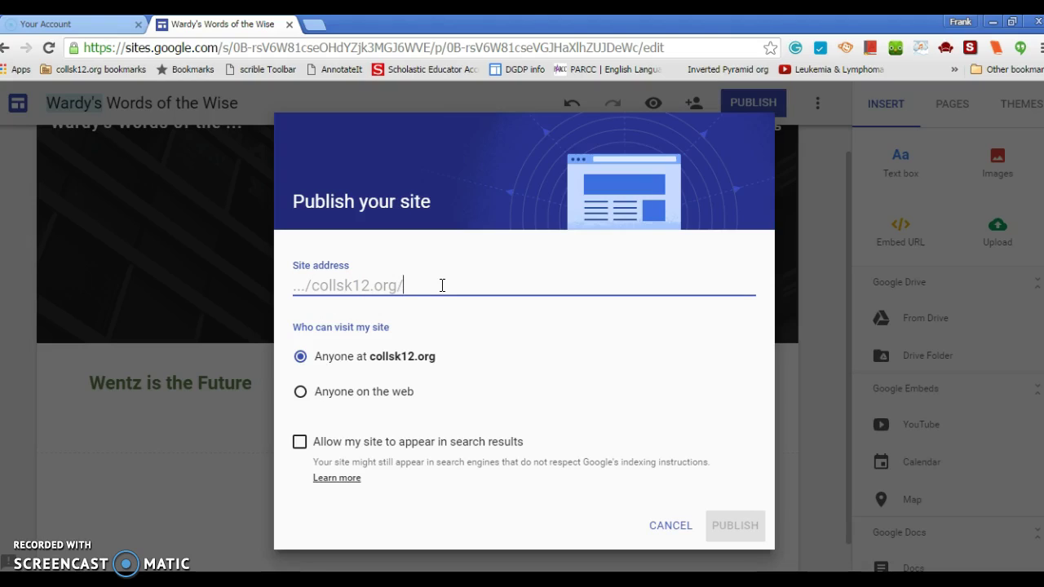
{"action": "type", "text": "wa"}
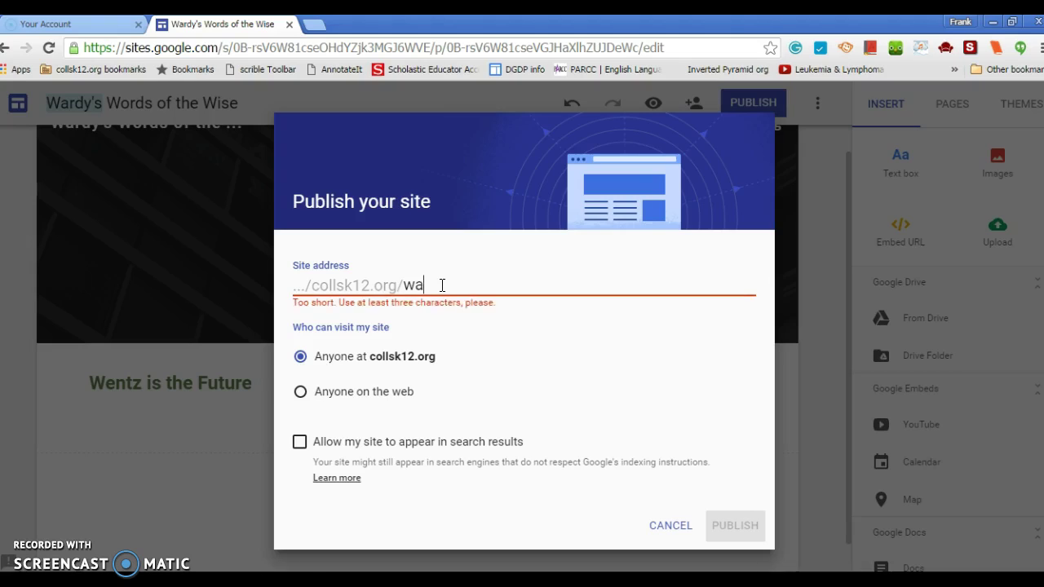
{"action": "type", "text": "rdys"}
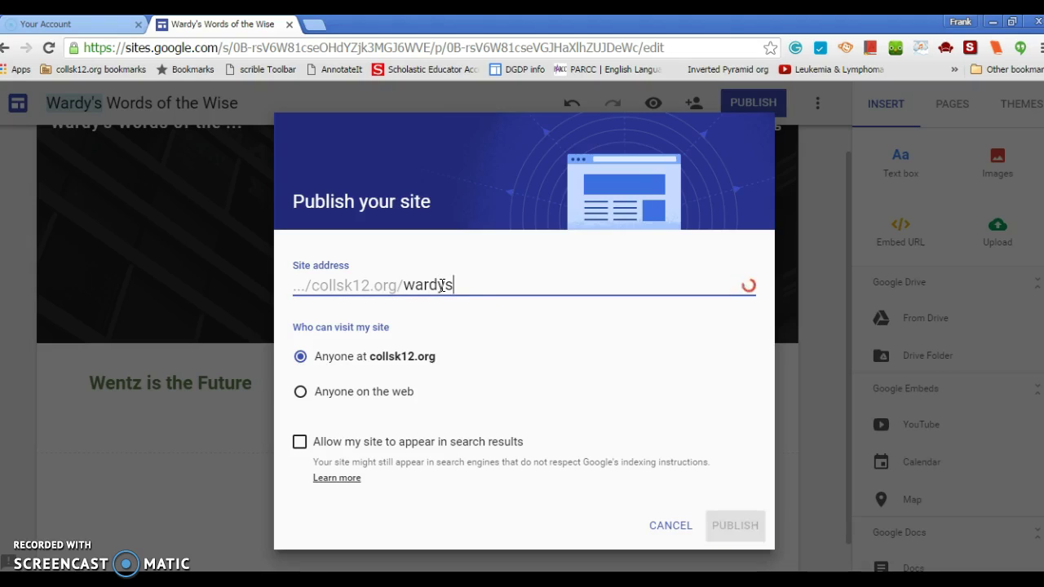
{"action": "type", "text": "words"}
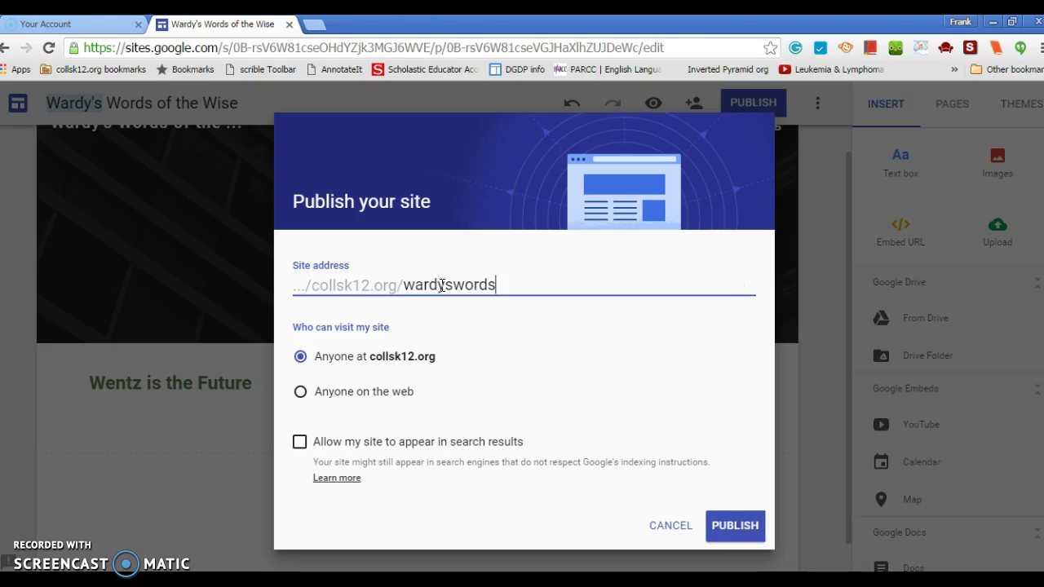
{"action": "left_click", "coordinate": [734, 529]}
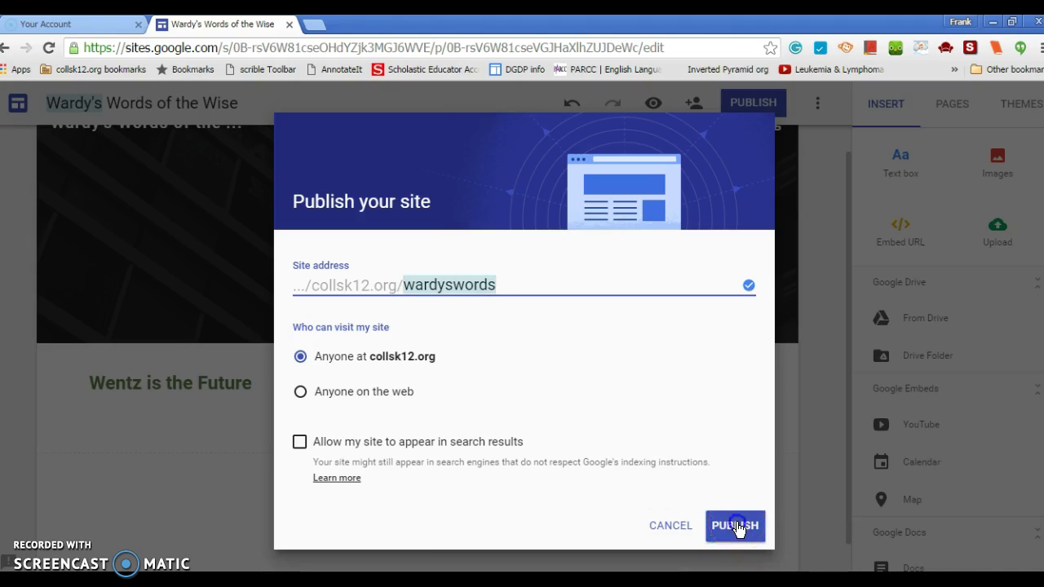
{"action": "left_click", "coordinate": [737, 526]}
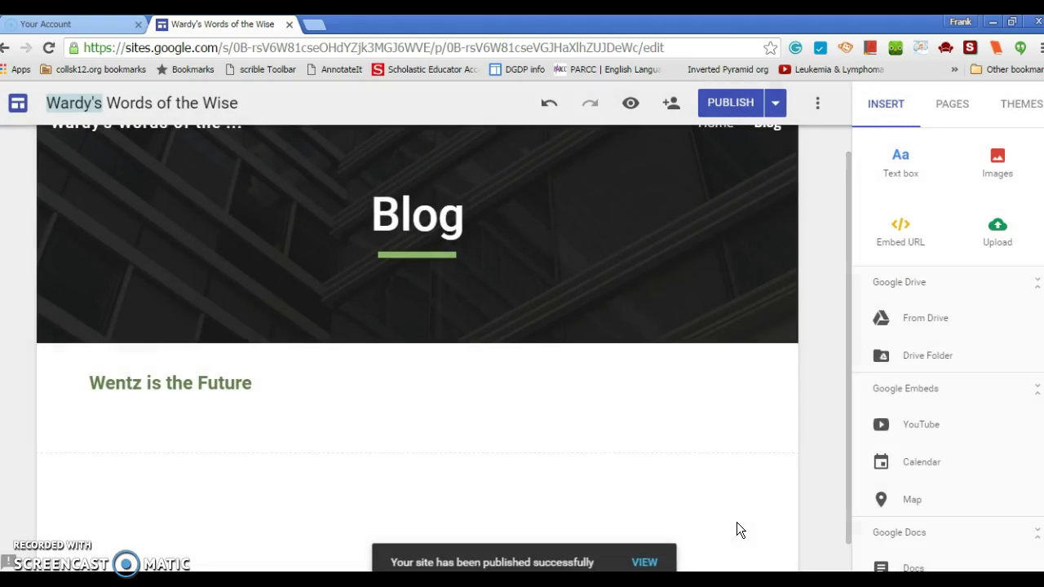
{"action": "left_click", "coordinate": [520, 158]}
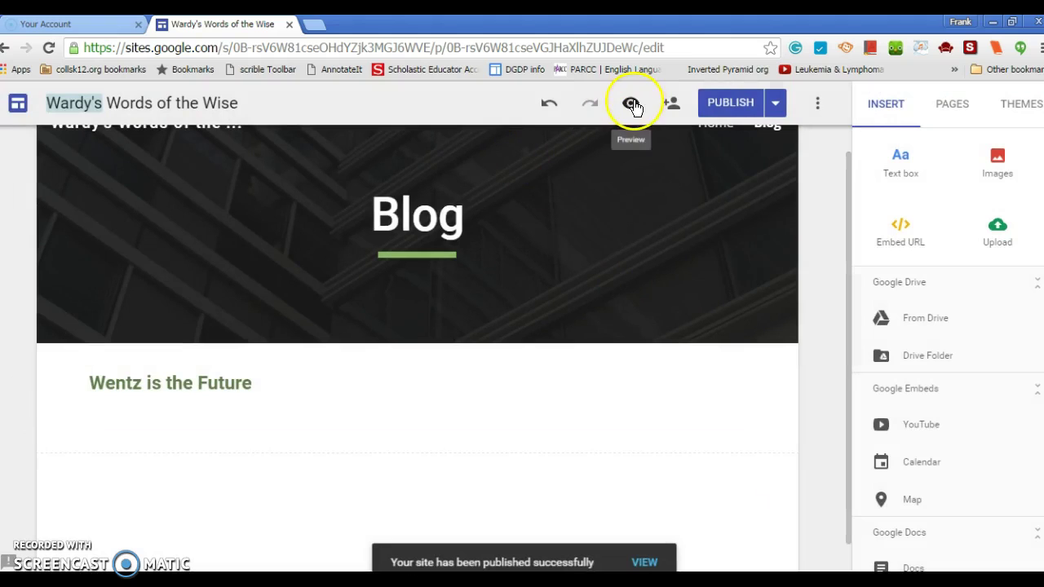
Step: Check the publishing options in the Publish dropdown, then close it
{"action": "left_click", "coordinate": [775, 104]}
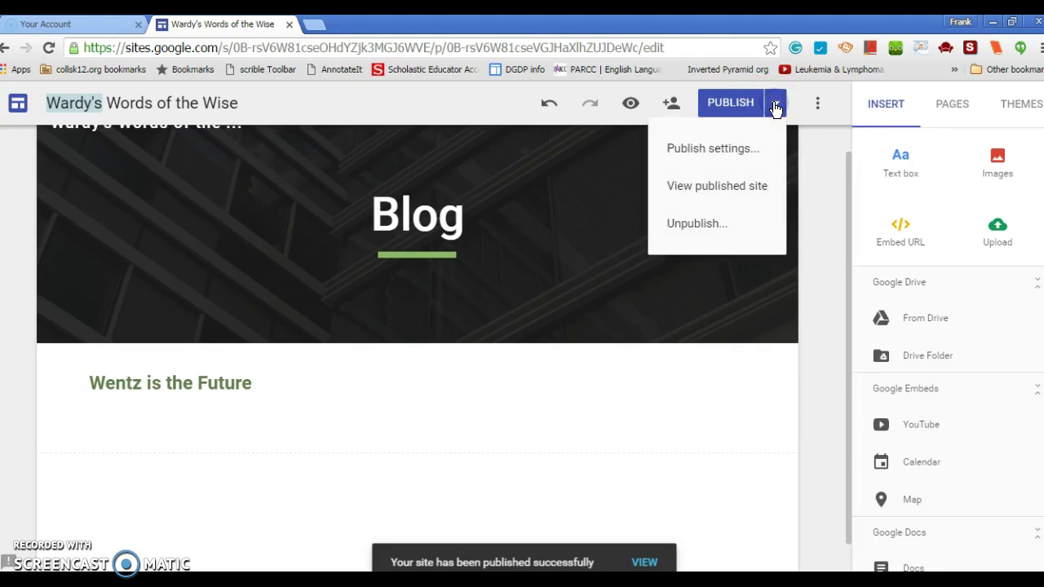
{"action": "left_click", "coordinate": [775, 105]}
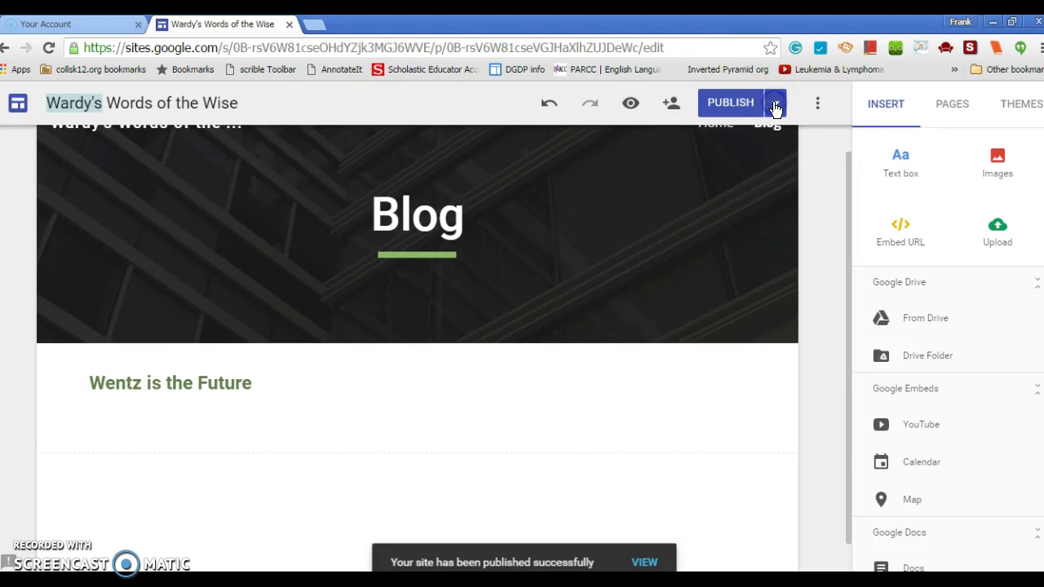
{"action": "left_click", "coordinate": [775, 105]}
{"action": "left_click", "coordinate": [658, 122]}
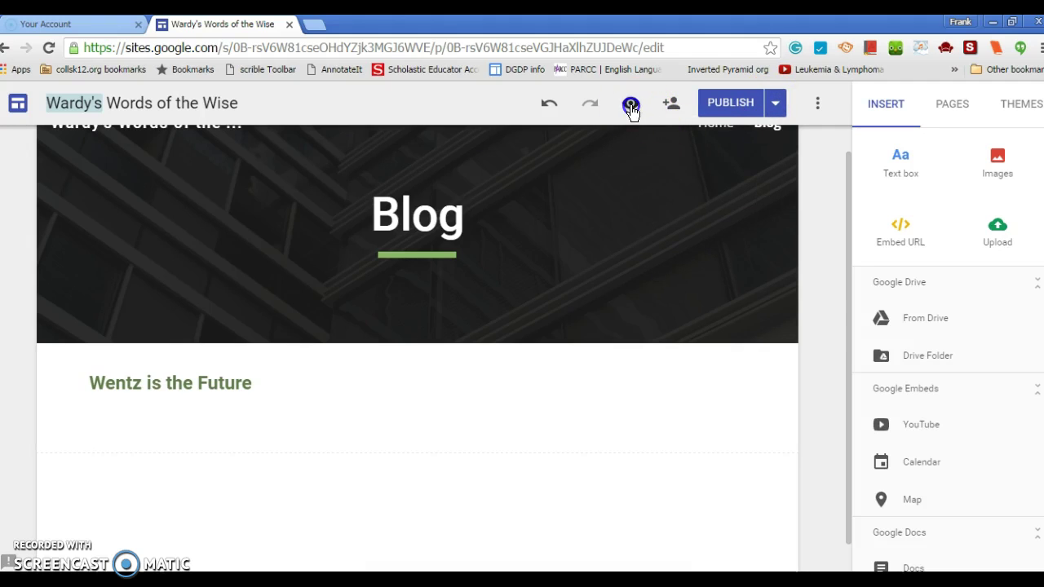
Step: Preview the site and go to Home to see the Main News posts
{"action": "left_click", "coordinate": [630, 105]}
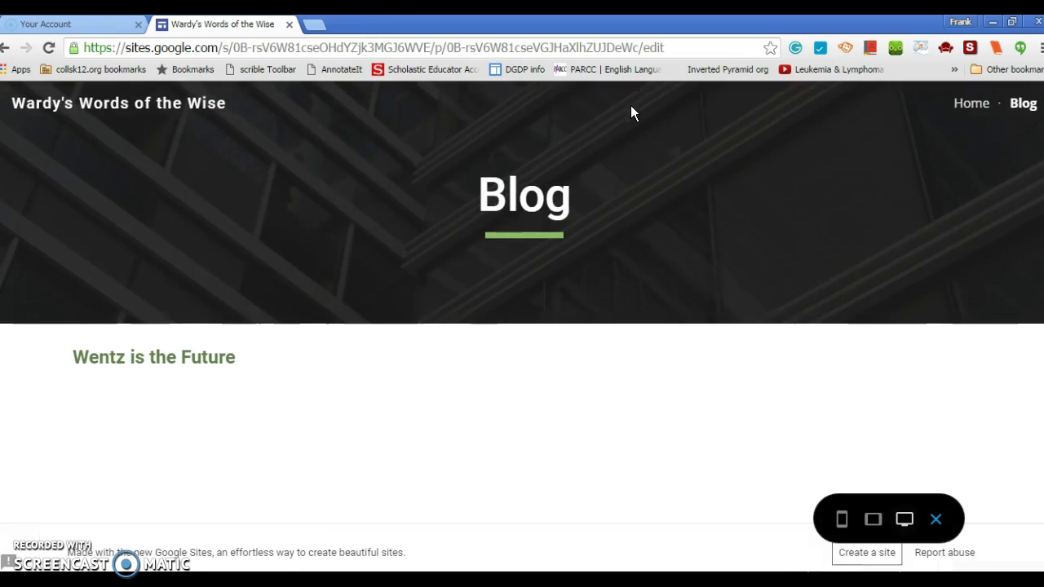
{"action": "left_click", "coordinate": [974, 104]}
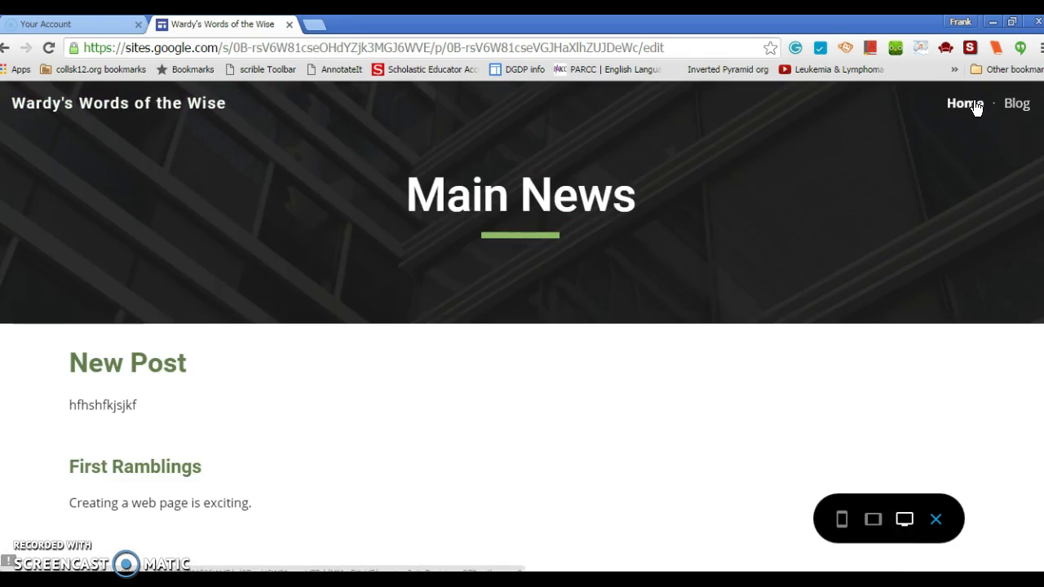